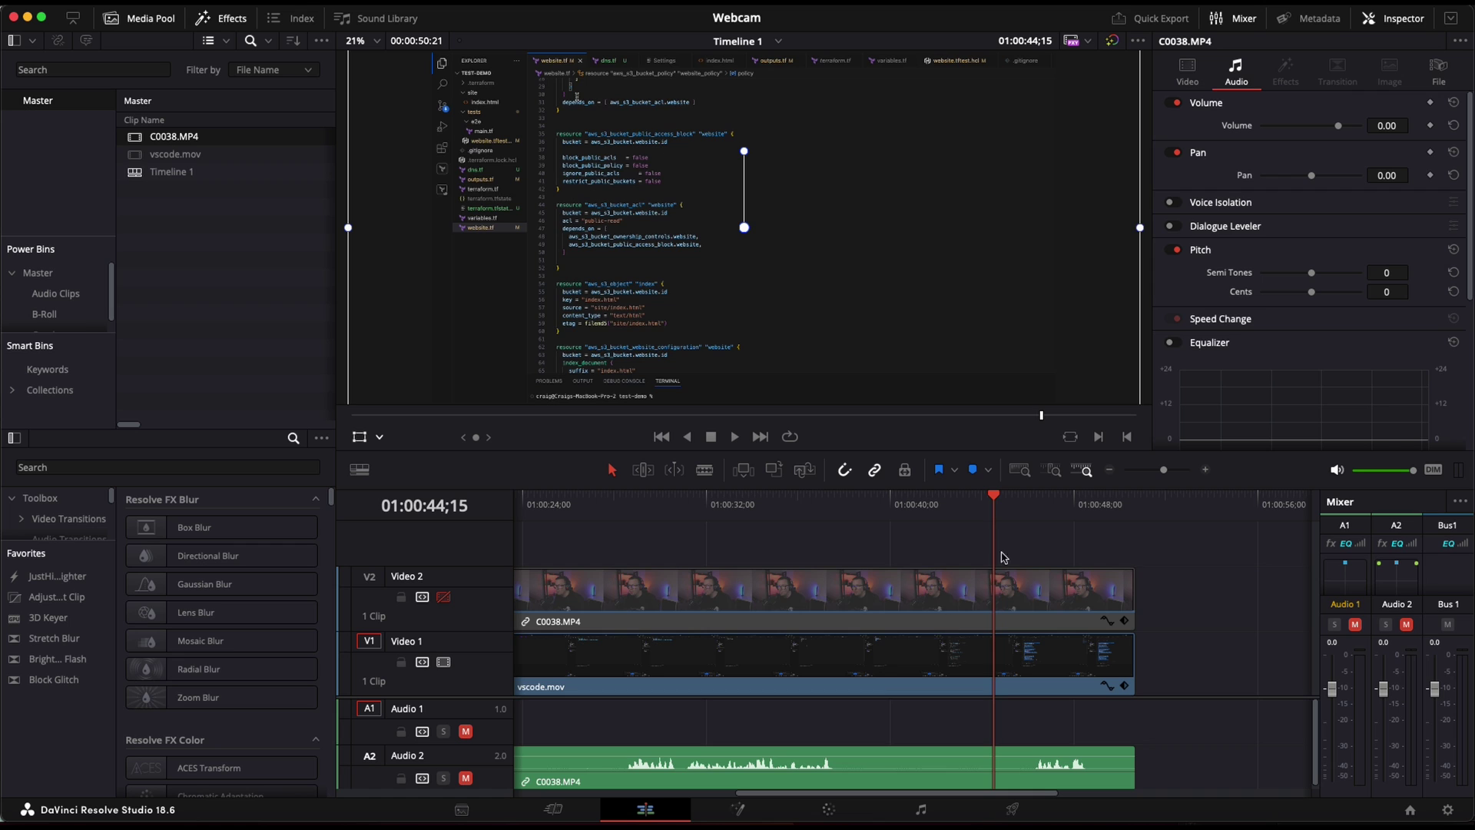
# Step: Enable the Video 2 track and scrub the timeline to check the webcam footage against the screen recording
pyautogui.moveTo(1003, 507); pyautogui.dragTo(981, 507)
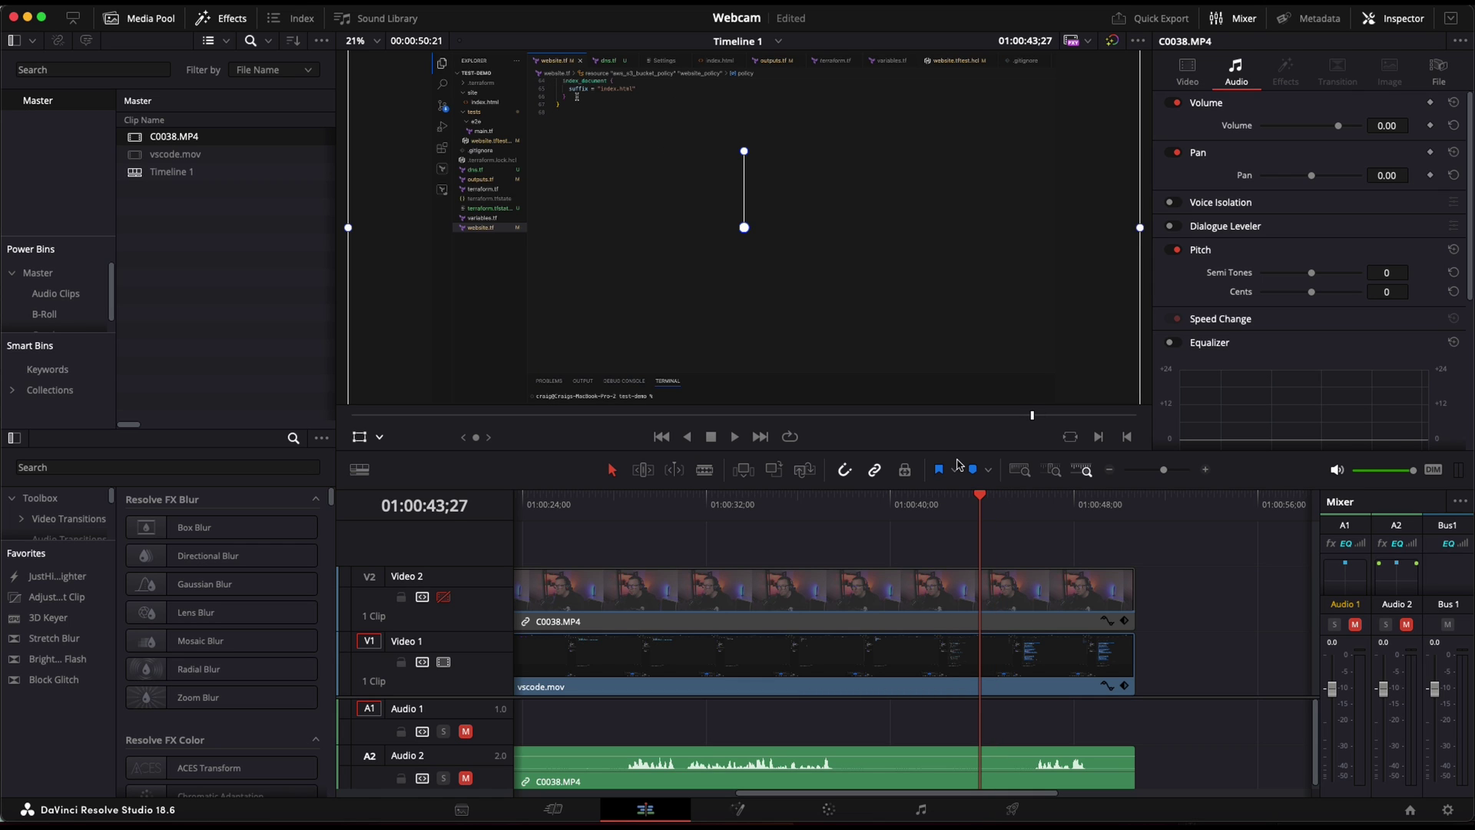
pyautogui.moveTo(982, 498); pyautogui.dragTo(1068, 503)
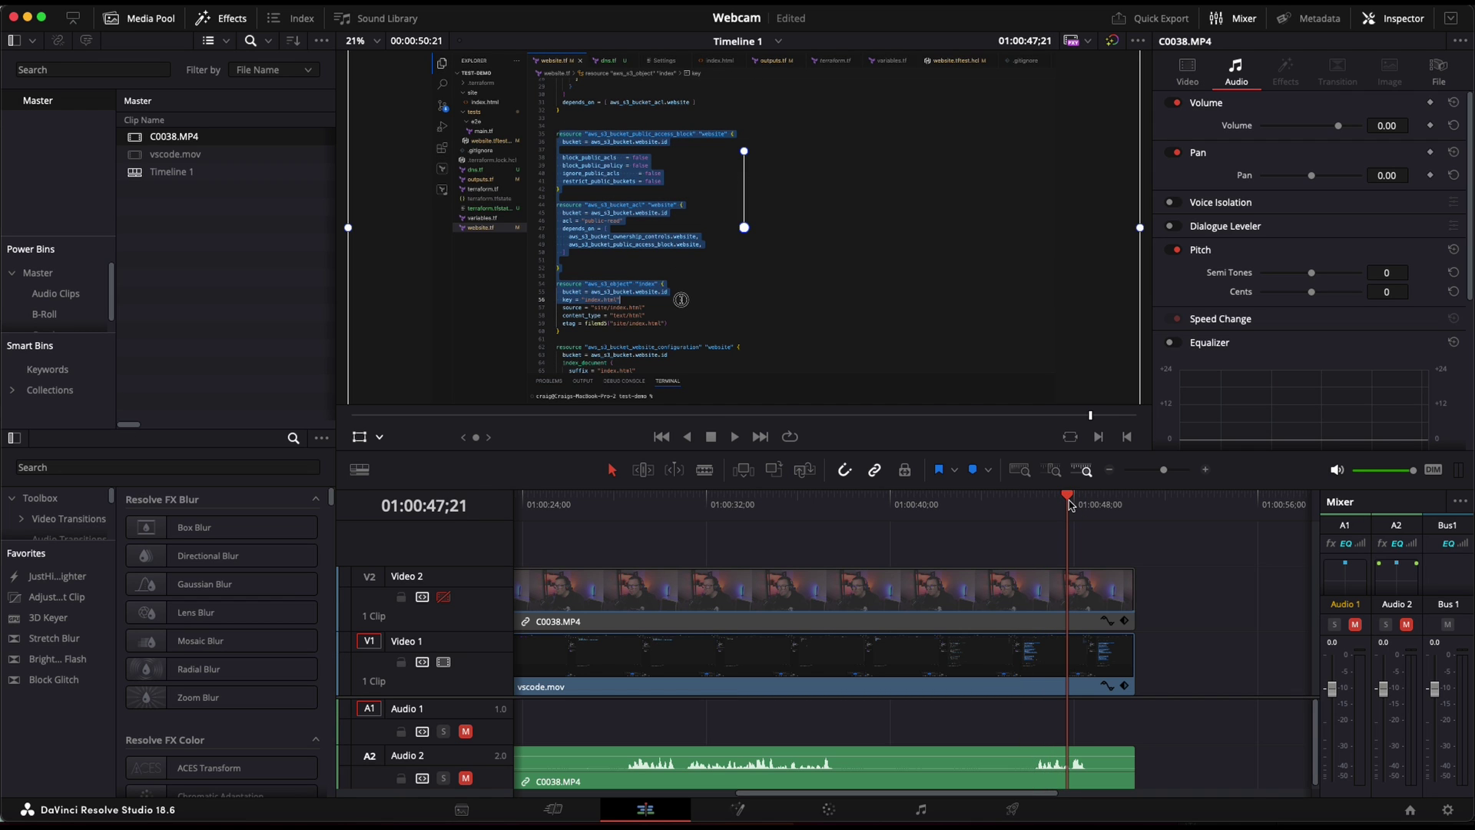
pyautogui.click(444, 597)
pyautogui.moveTo(1067, 499)
pyautogui.mouseDown()
pyautogui.moveTo(1015, 498)
pyautogui.moveTo(1063, 497)
pyautogui.moveTo(1042, 503)
pyautogui.mouseUp()
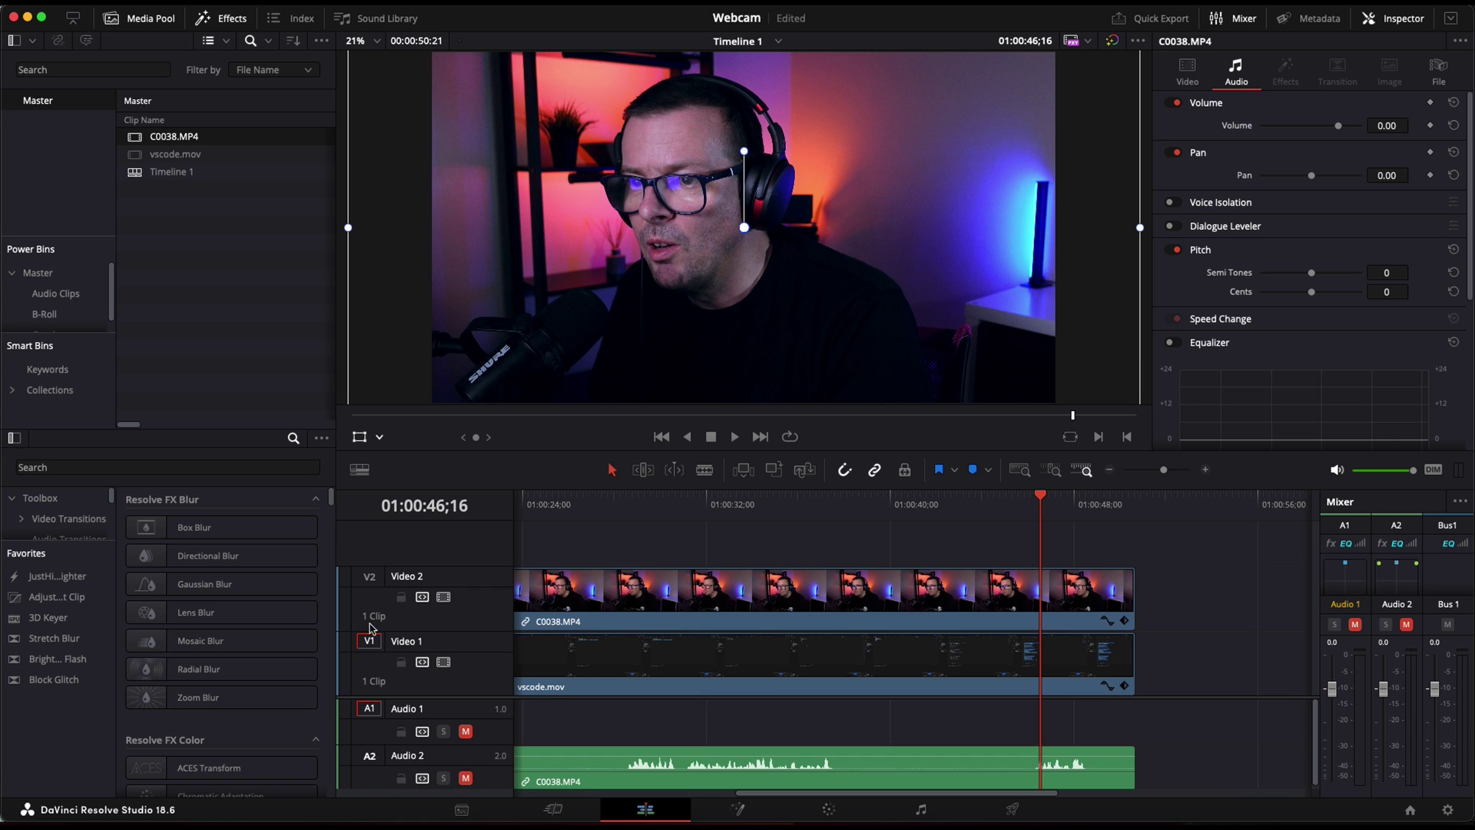
pyautogui.click(444, 597)
pyautogui.click(444, 597)
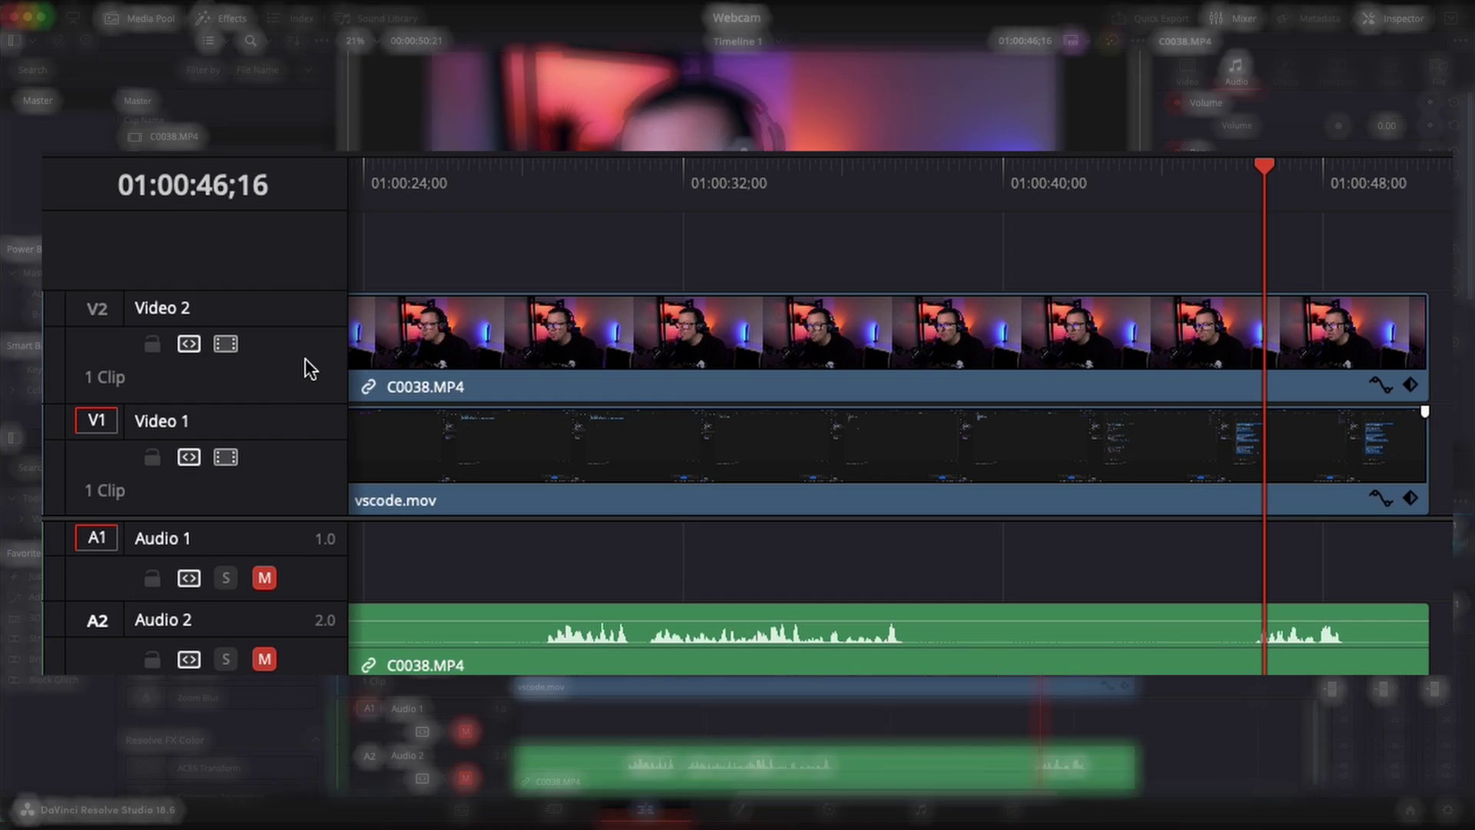
# Step: Add a new video track and move the webcam clip C0038.MP4 from Video 2 up to Video 3
pyautogui.rightClick(492, 606)
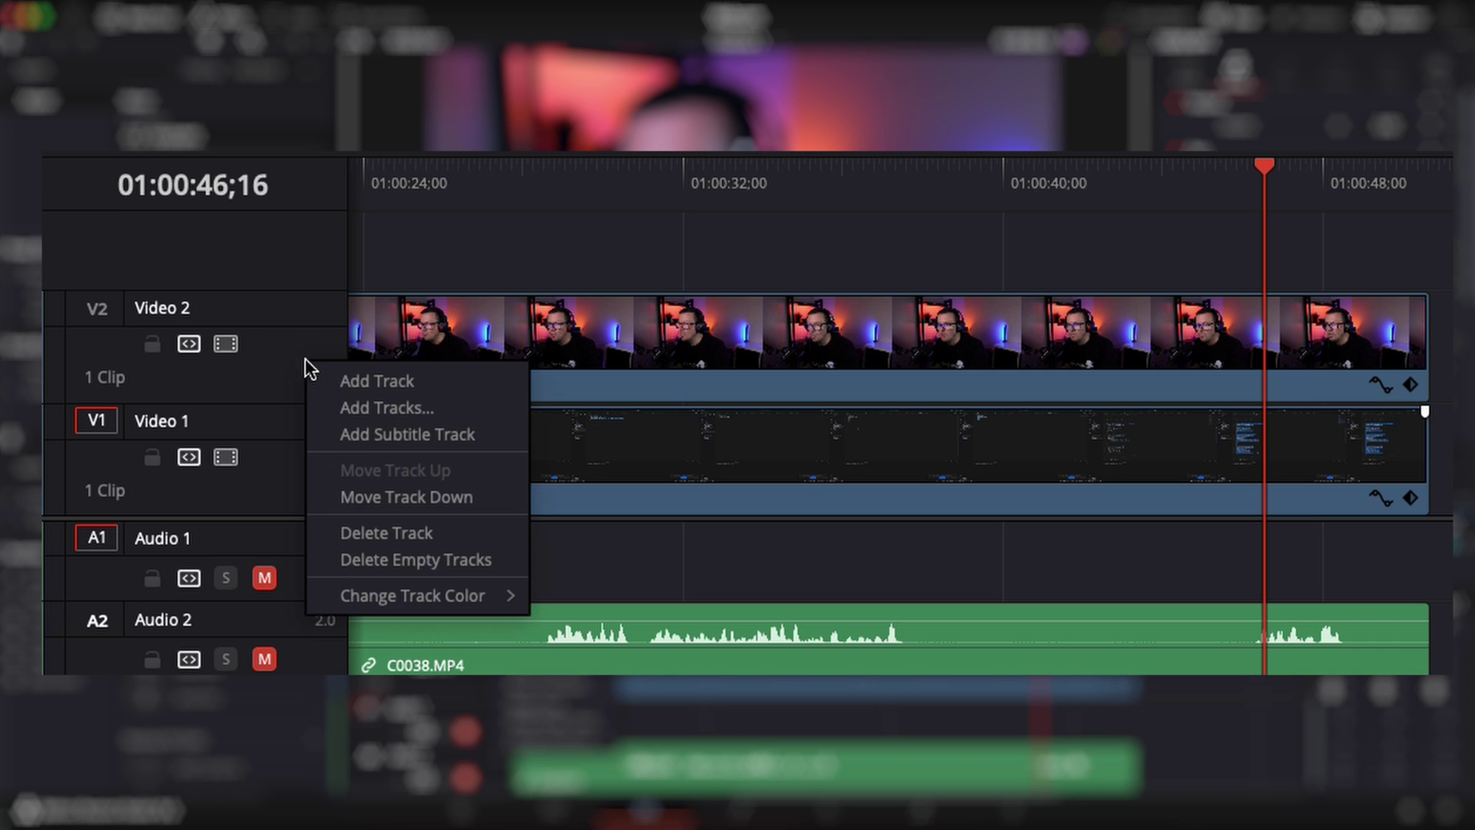
pyautogui.click(342, 381)
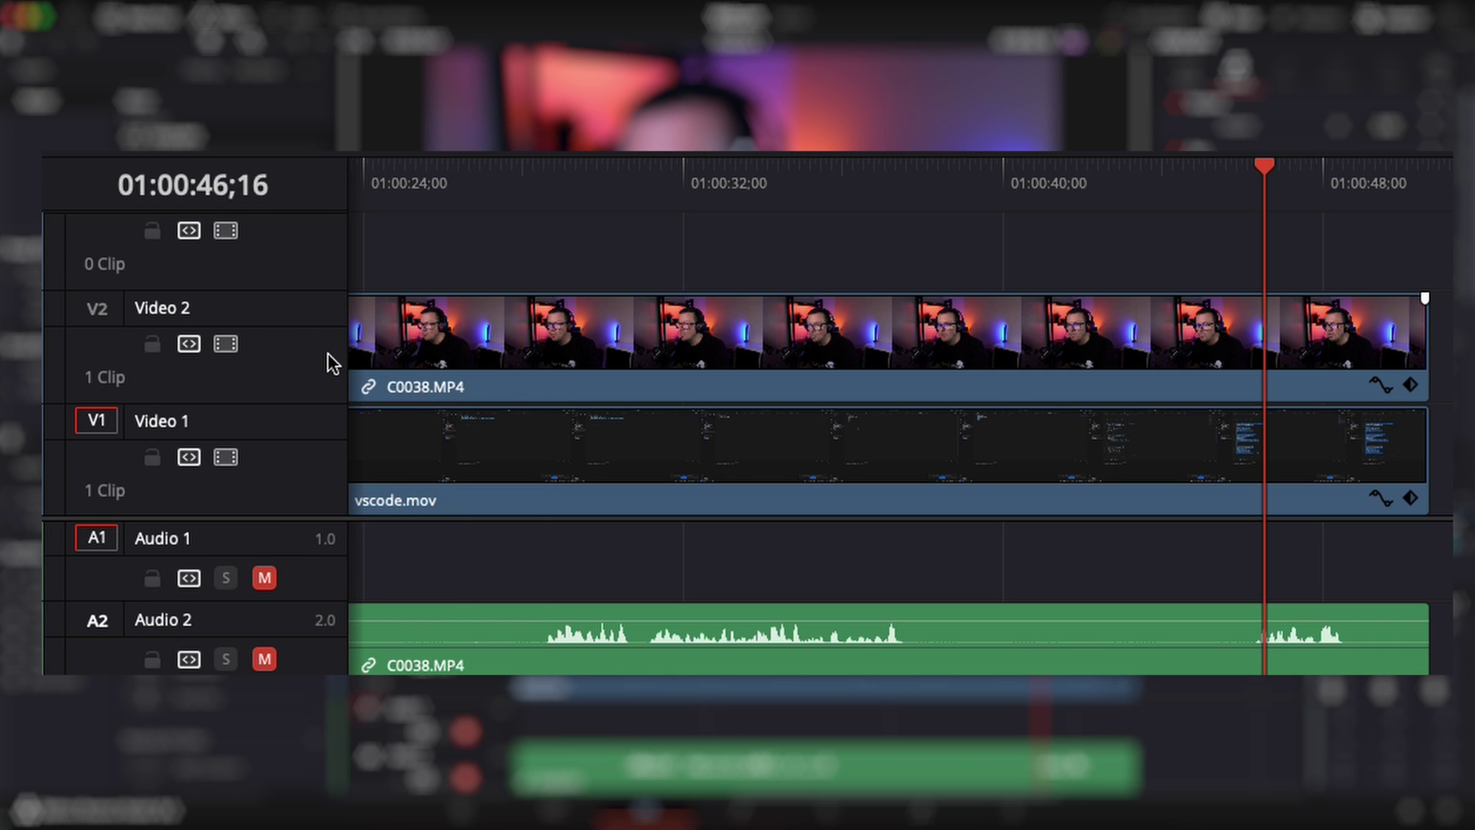
pyautogui.scroll(1, 307, 359)
pyautogui.moveTo(413, 371); pyautogui.dragTo(409, 292)
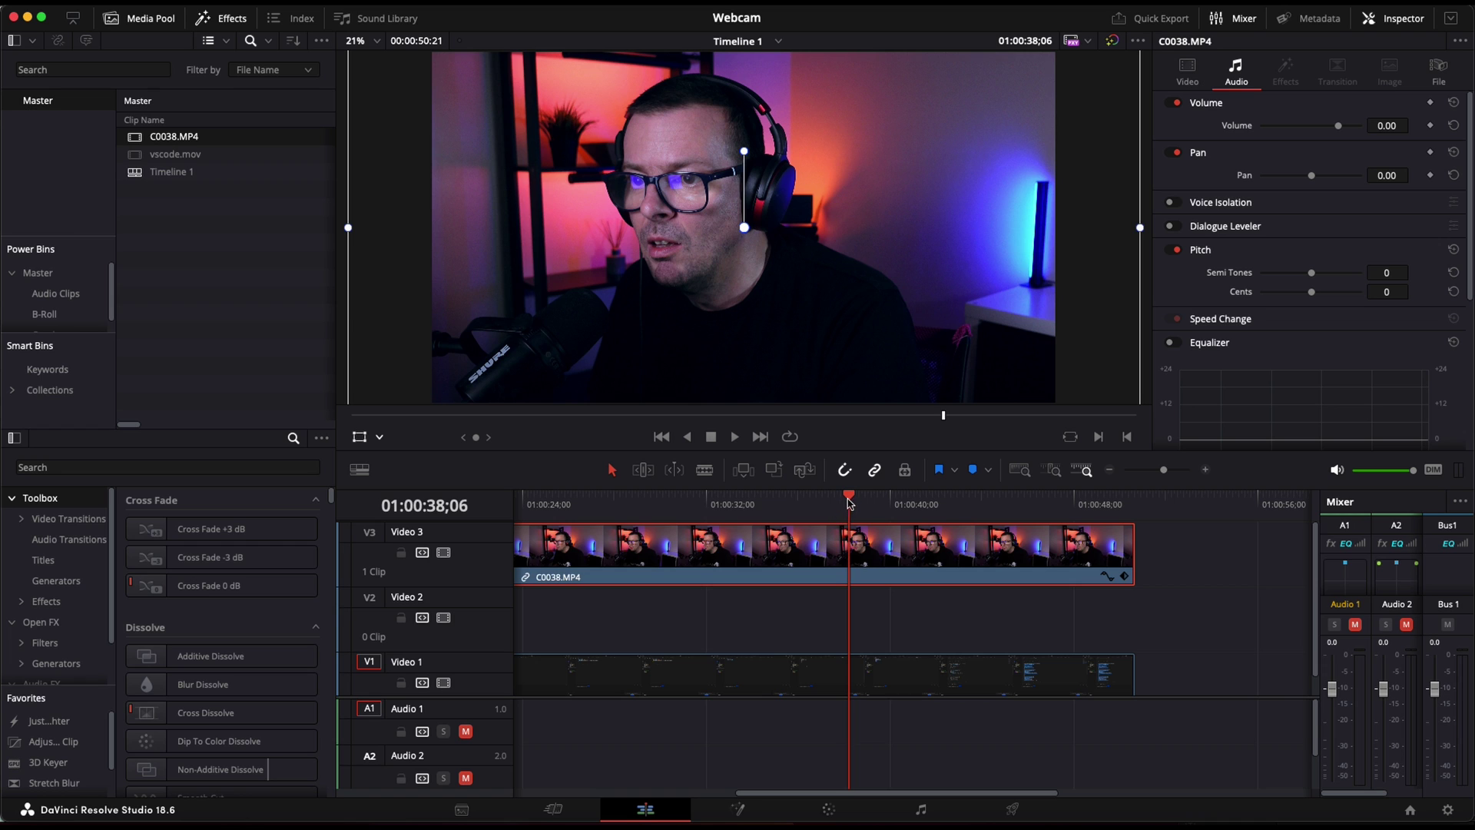
# Step: Find the Open FX Transform effect by searching for "transform" and apply it to the webcam clip on Video 3
pyautogui.moveTo(849, 503); pyautogui.dragTo(1003, 504)
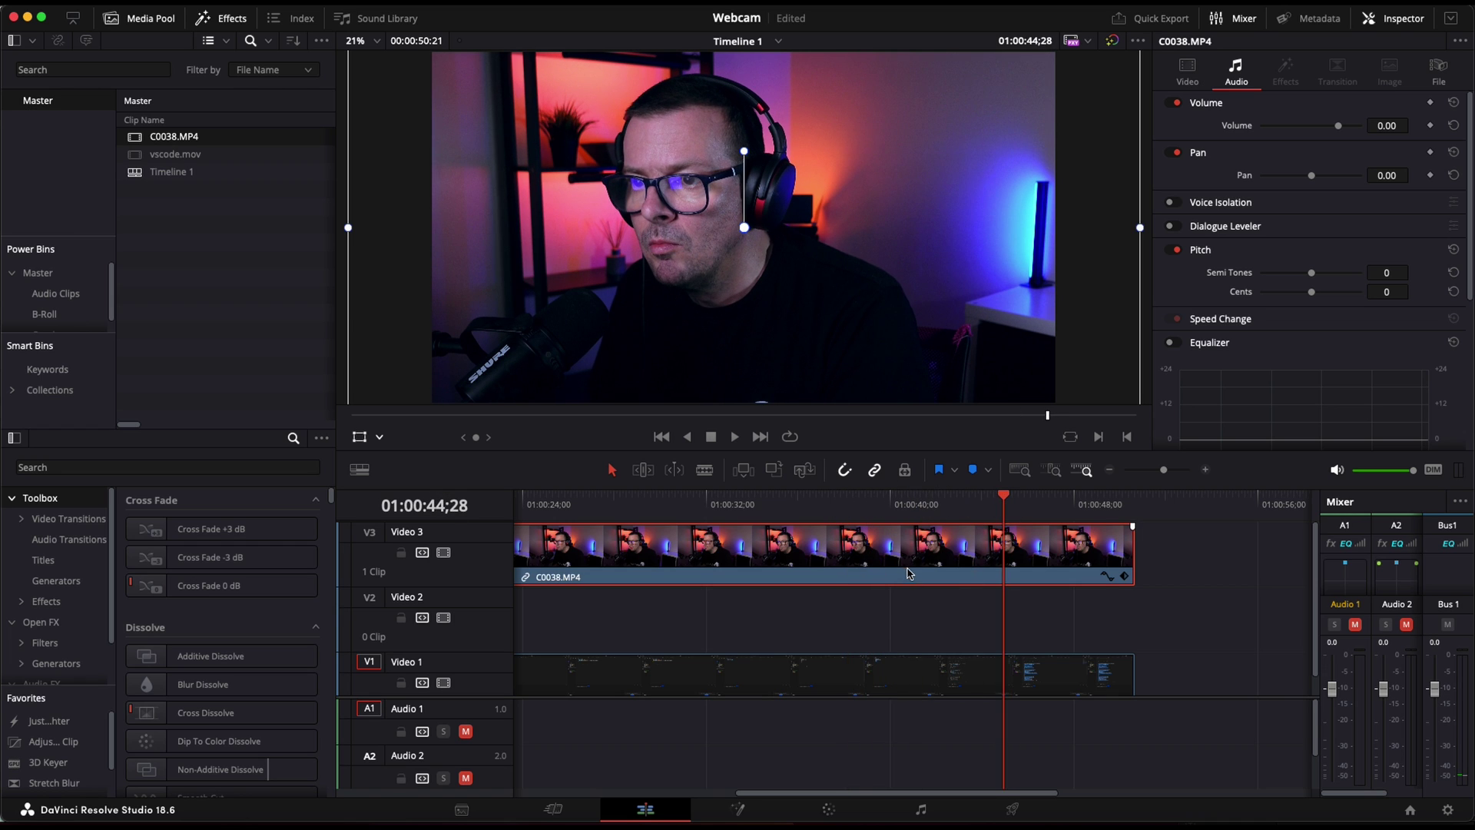
pyautogui.click(311, 467)
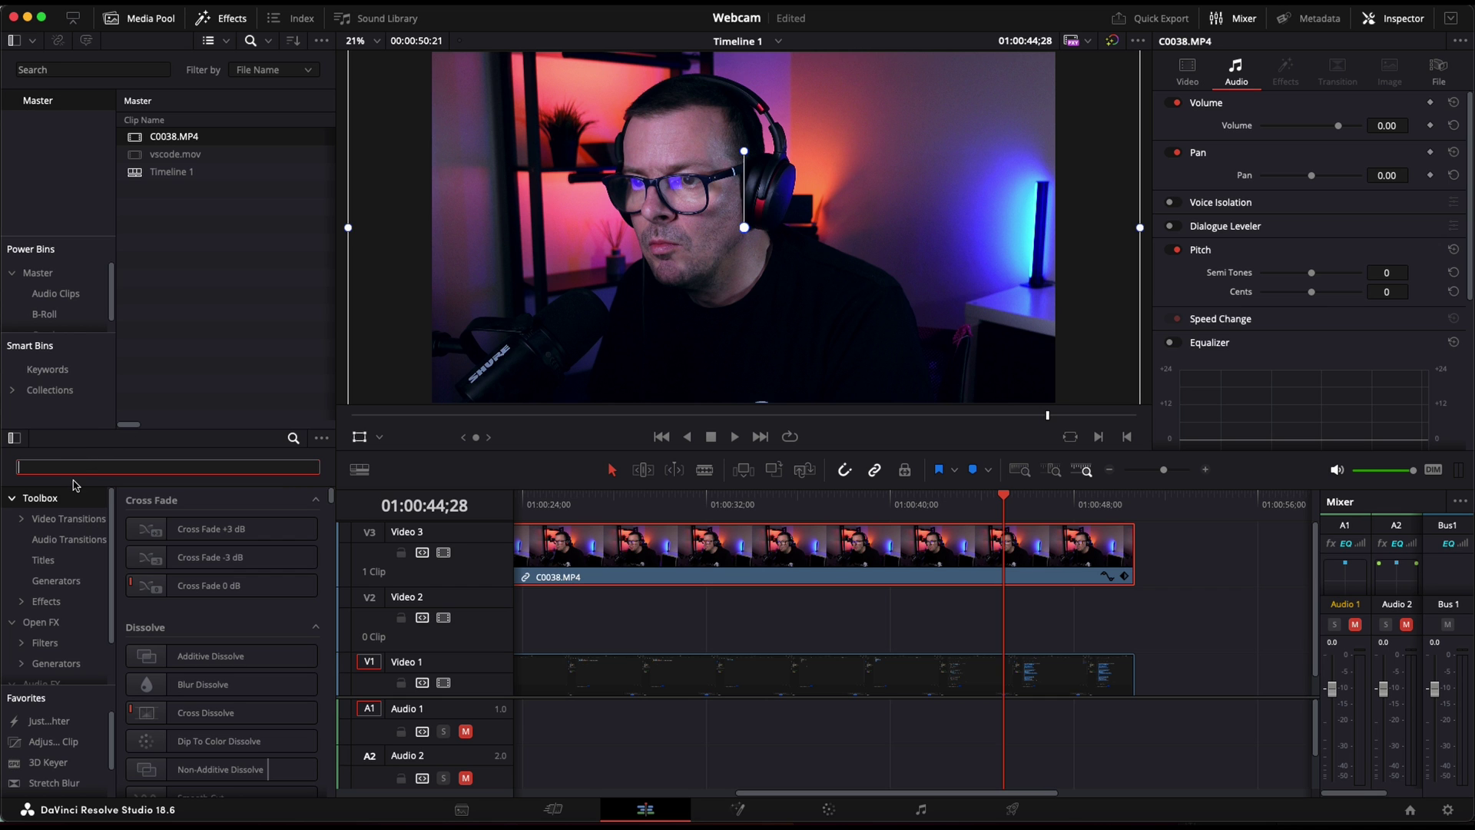
pyautogui.click(37, 621)
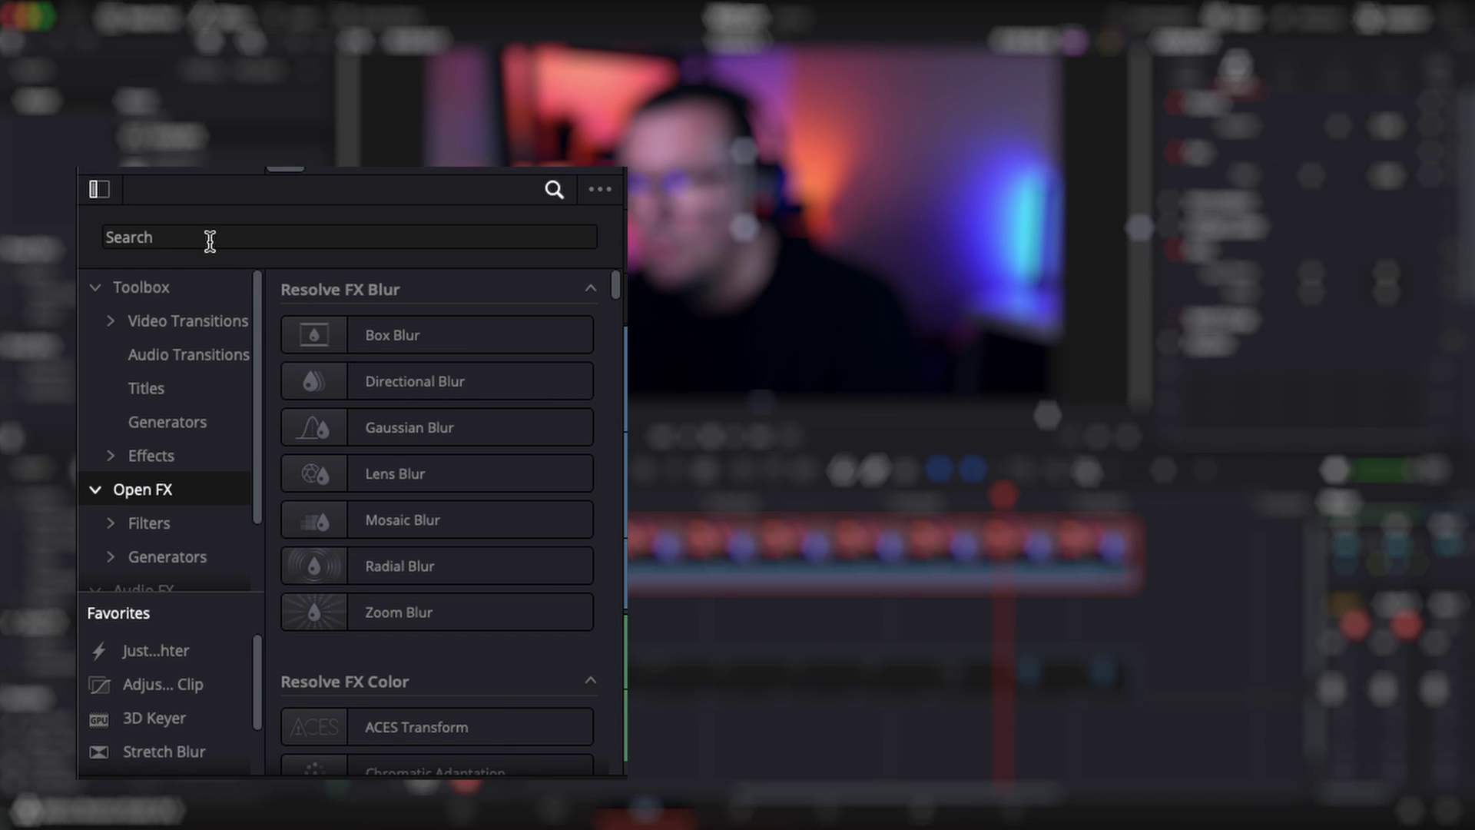
pyautogui.click(209, 241)
pyautogui.write('tr')
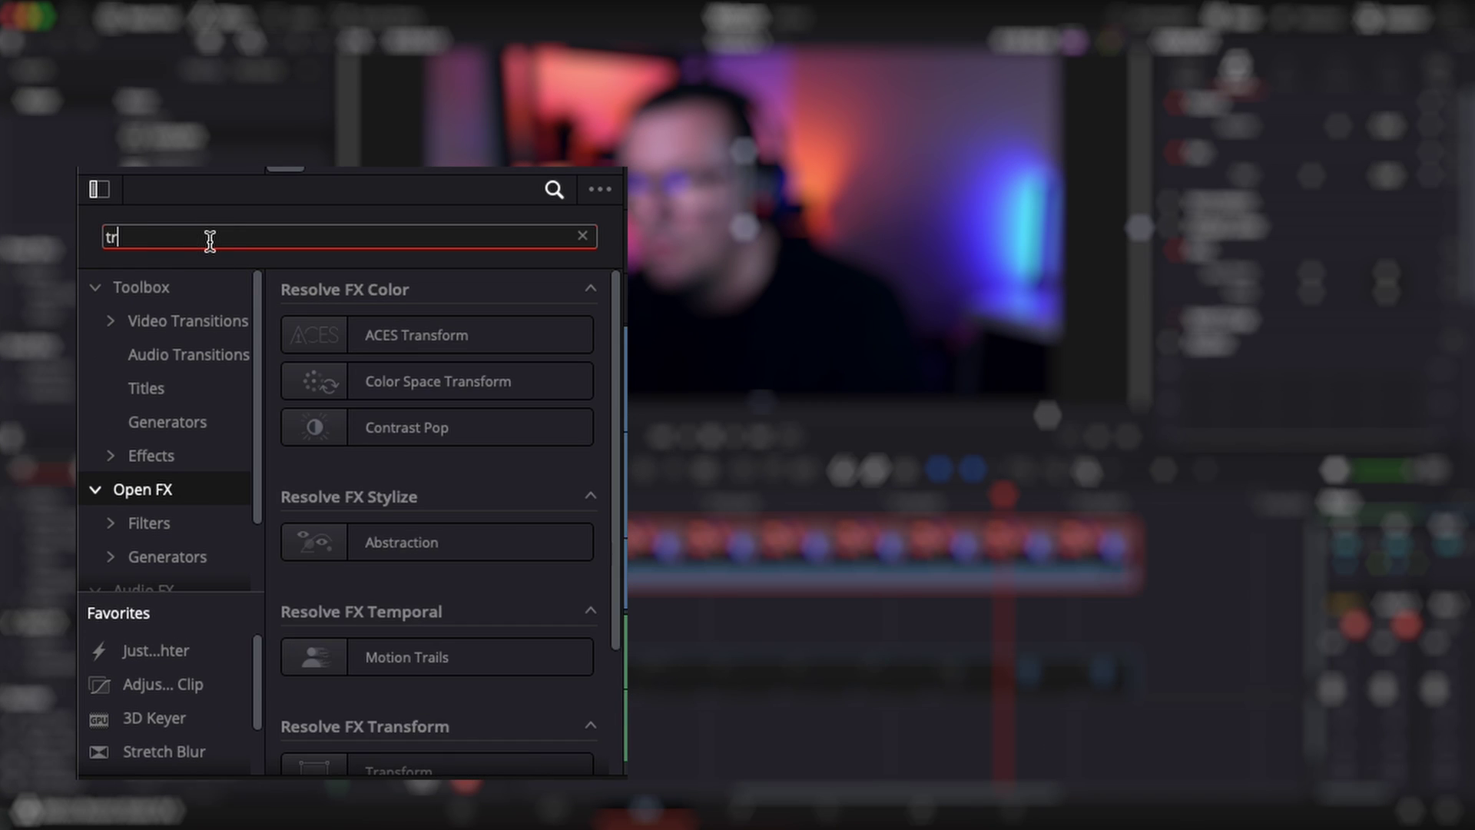
pyautogui.write('ansform')
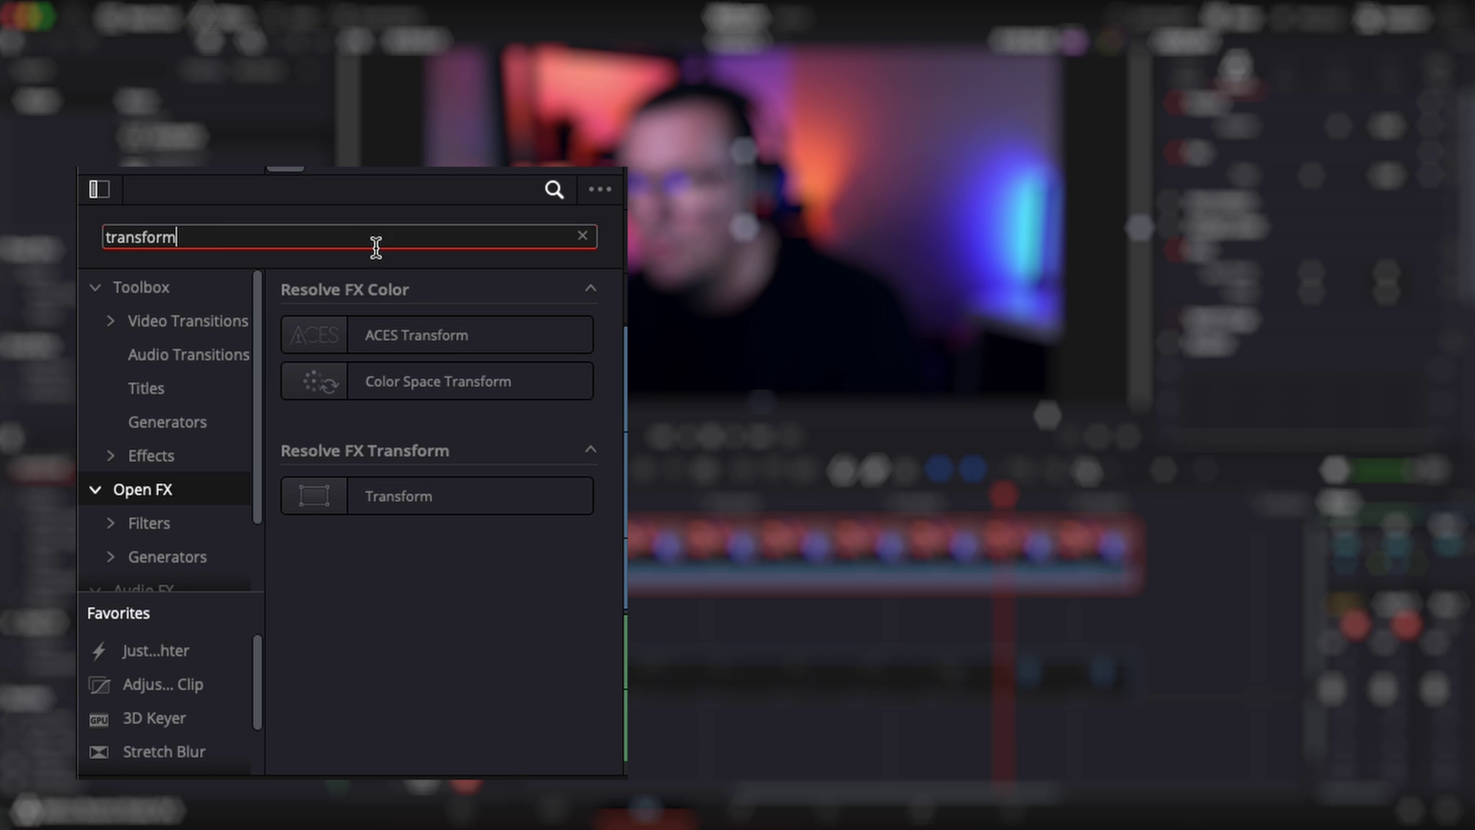
pyautogui.click(372, 495)
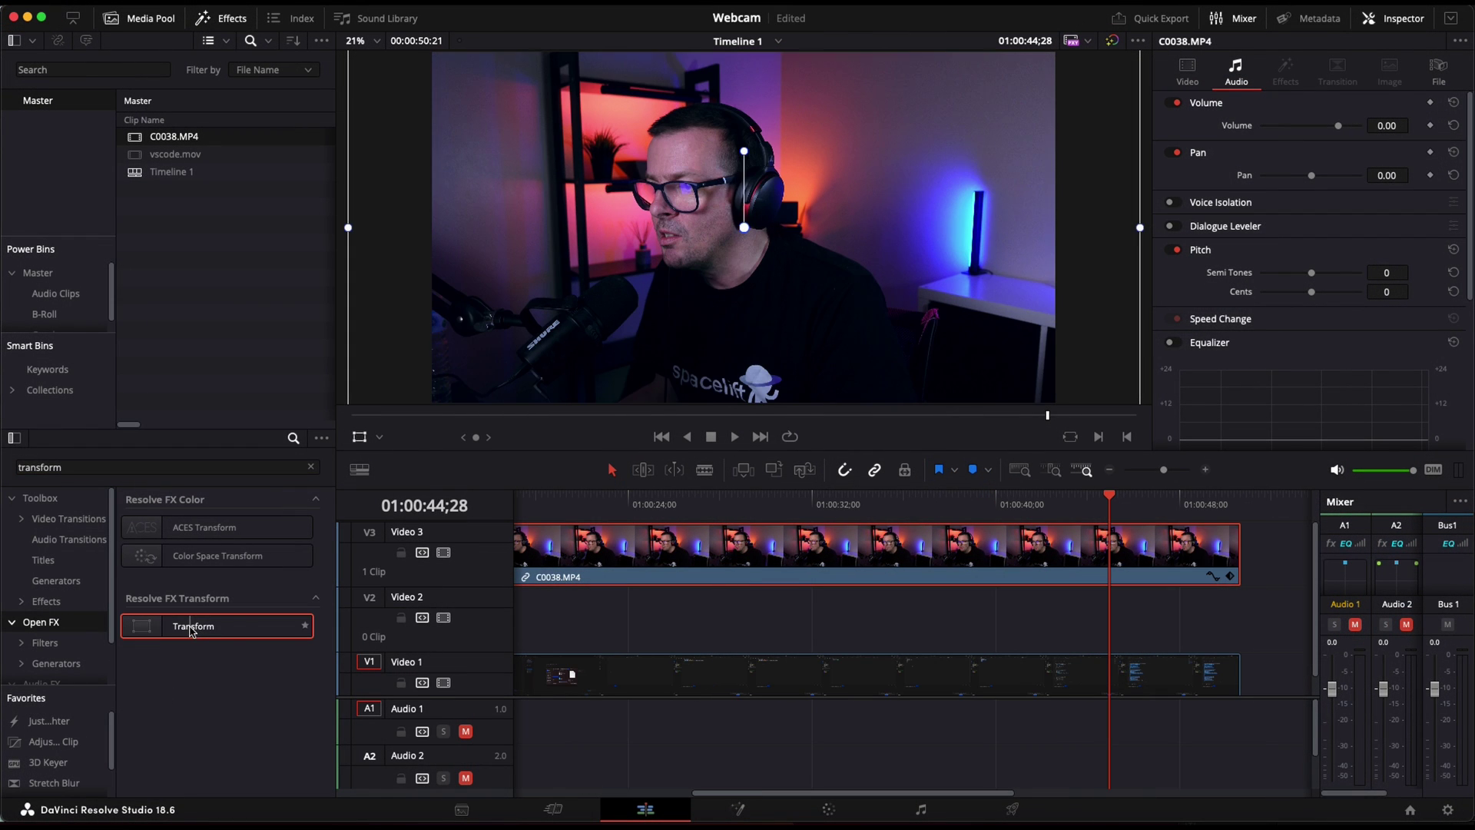
pyautogui.moveTo(192, 630); pyautogui.dragTo(826, 570)
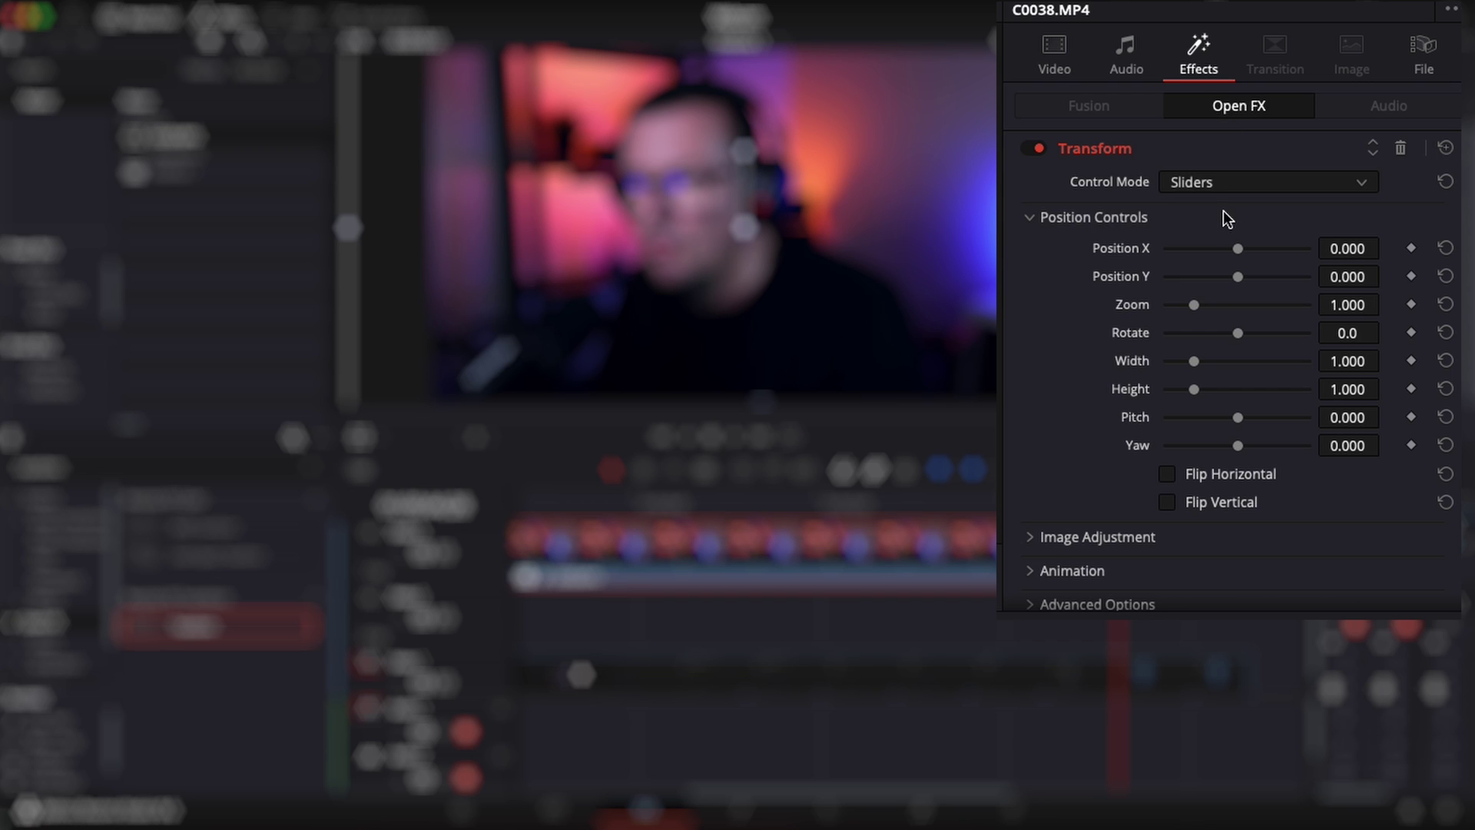
# Step: In the Transform effect's image adjustment settings, set Edge Rounding to 1.000 and Edge Softness to 0.062
pyautogui.scroll(-3, 1294, 272)
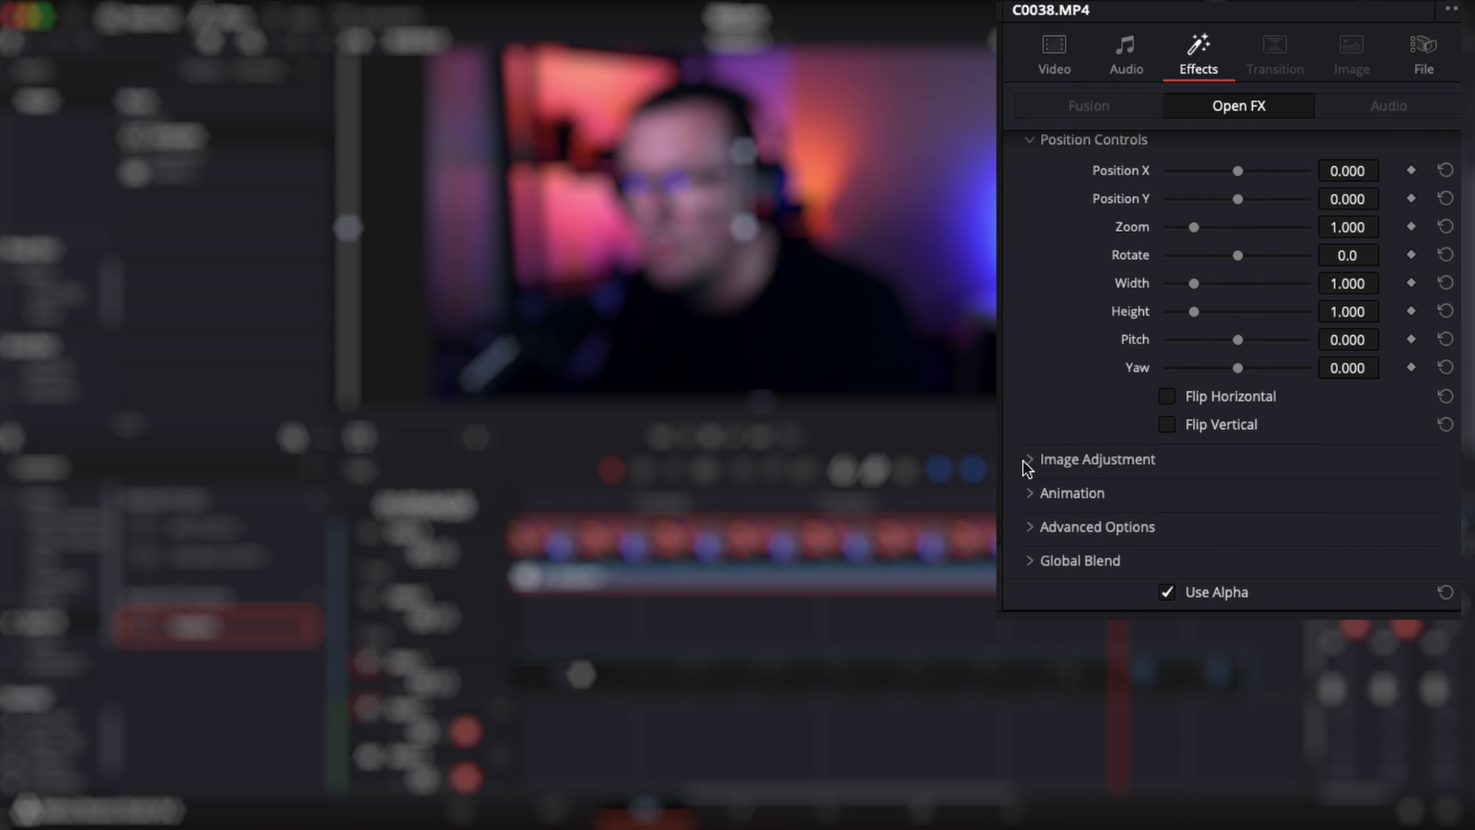
pyautogui.click(1031, 461)
pyautogui.scroll(-1, 1033, 461)
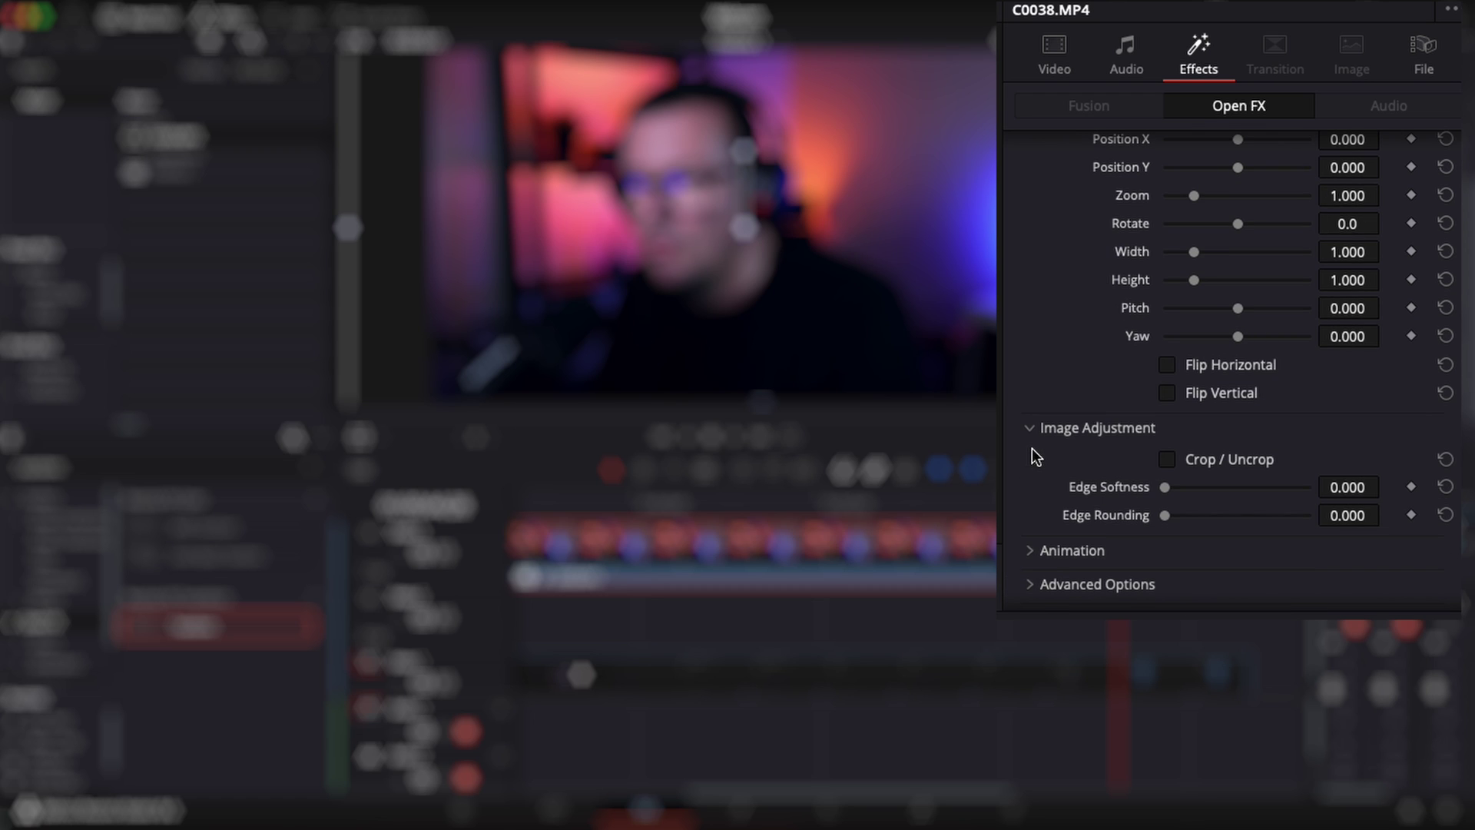
pyautogui.moveTo(1165, 516); pyautogui.dragTo(1266, 520)
pyautogui.moveTo(1331, 389); pyautogui.dragTo(1376, 388)
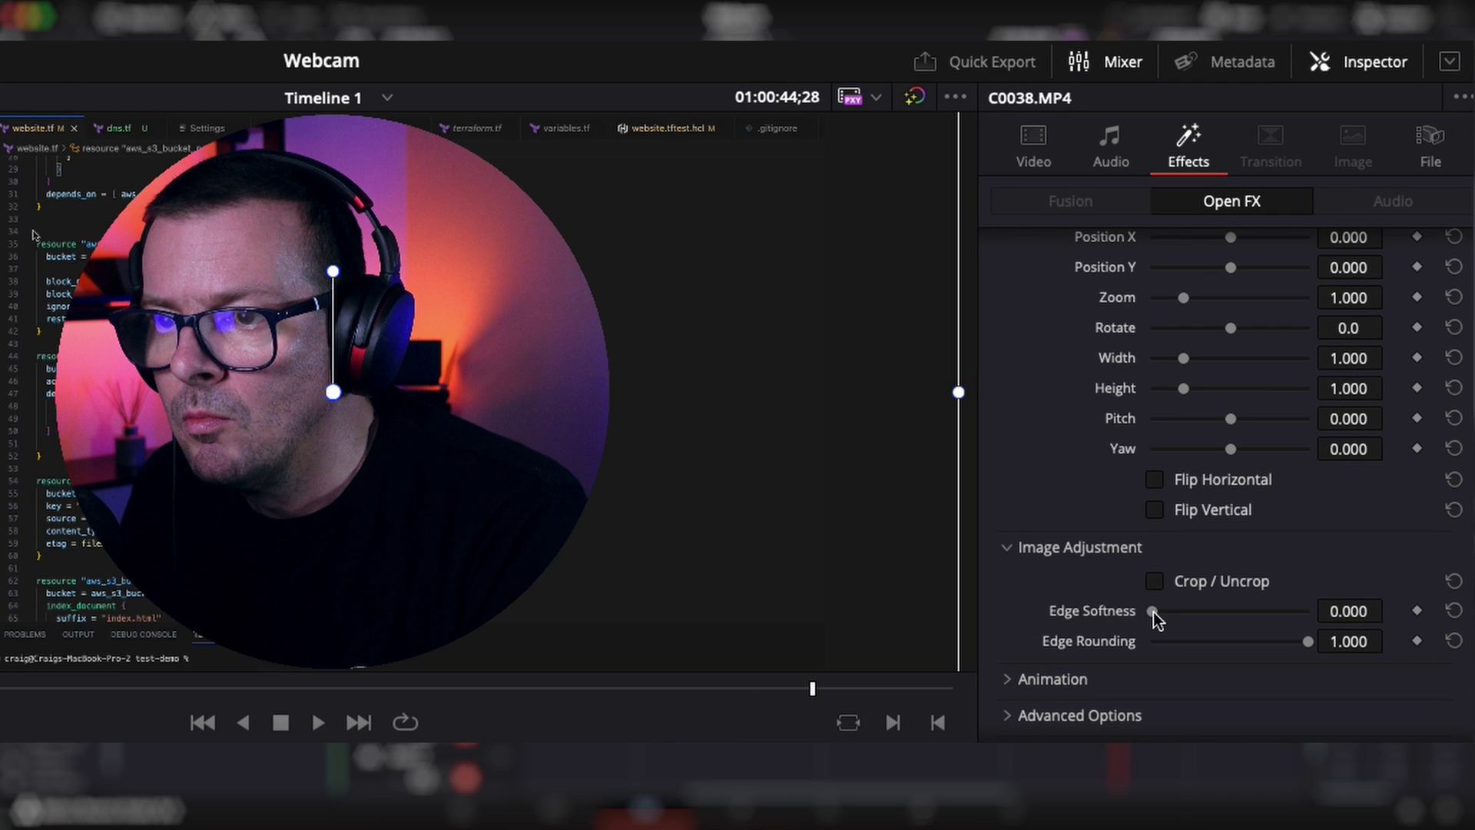
pyautogui.moveTo(1154, 613); pyautogui.dragTo(1161, 613)
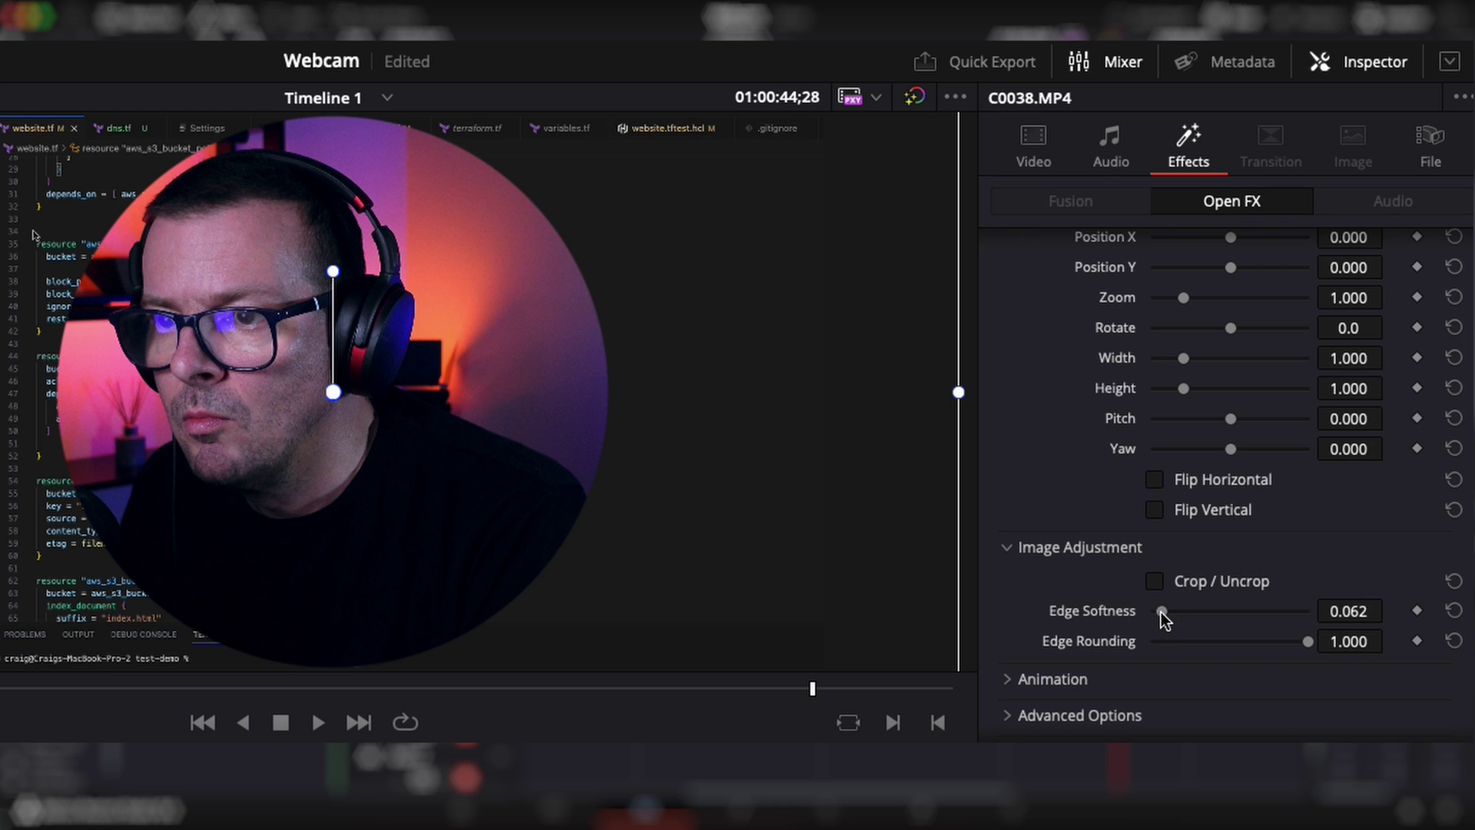
# Step: Set the Transform effect's Zoom to 0.831 and move the playhead to 01:00:42;14
pyautogui.scroll(3, 1152, 599)
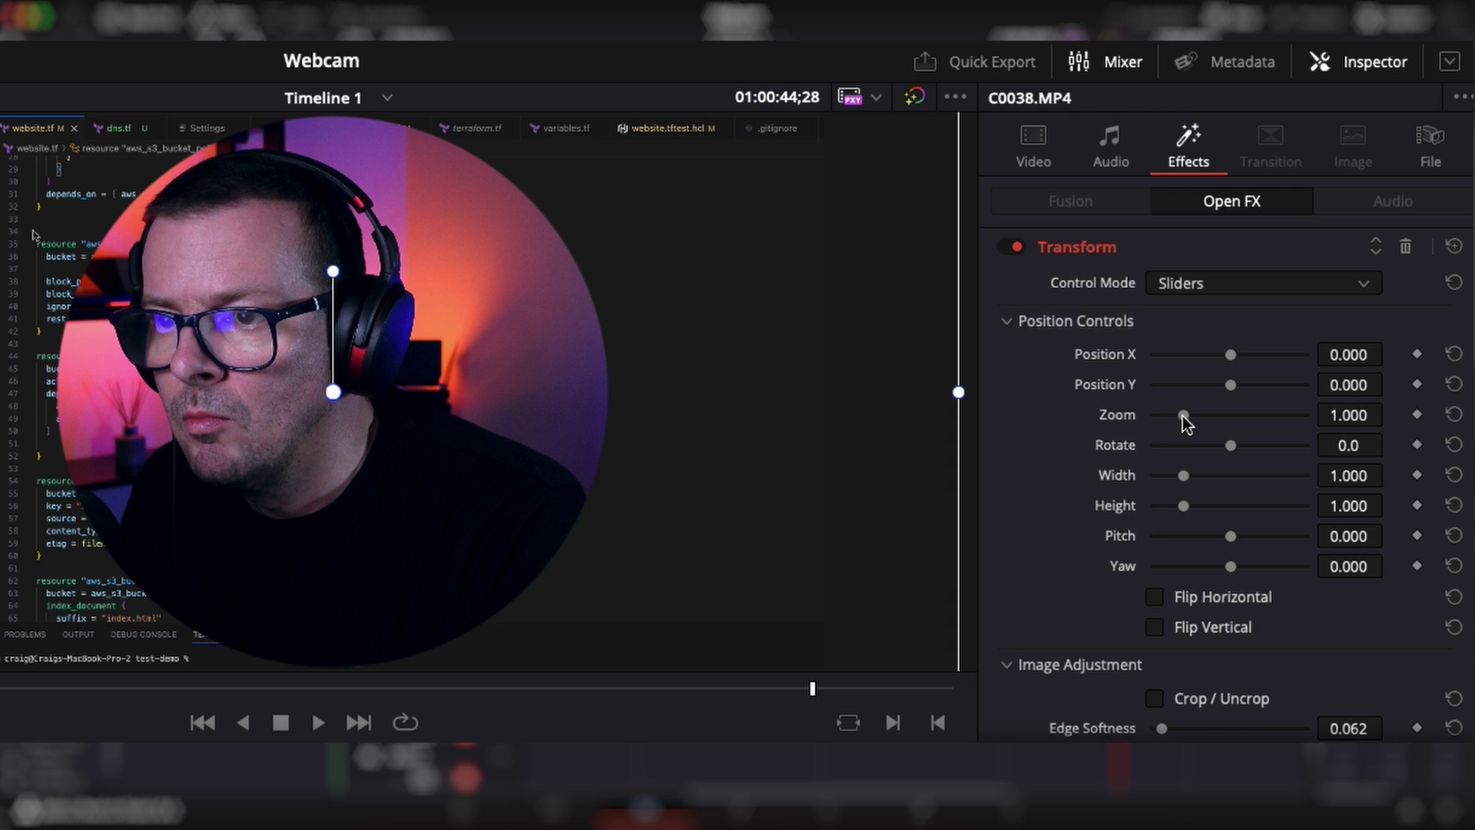
pyautogui.moveTo(1184, 415); pyautogui.dragTo(1177, 422)
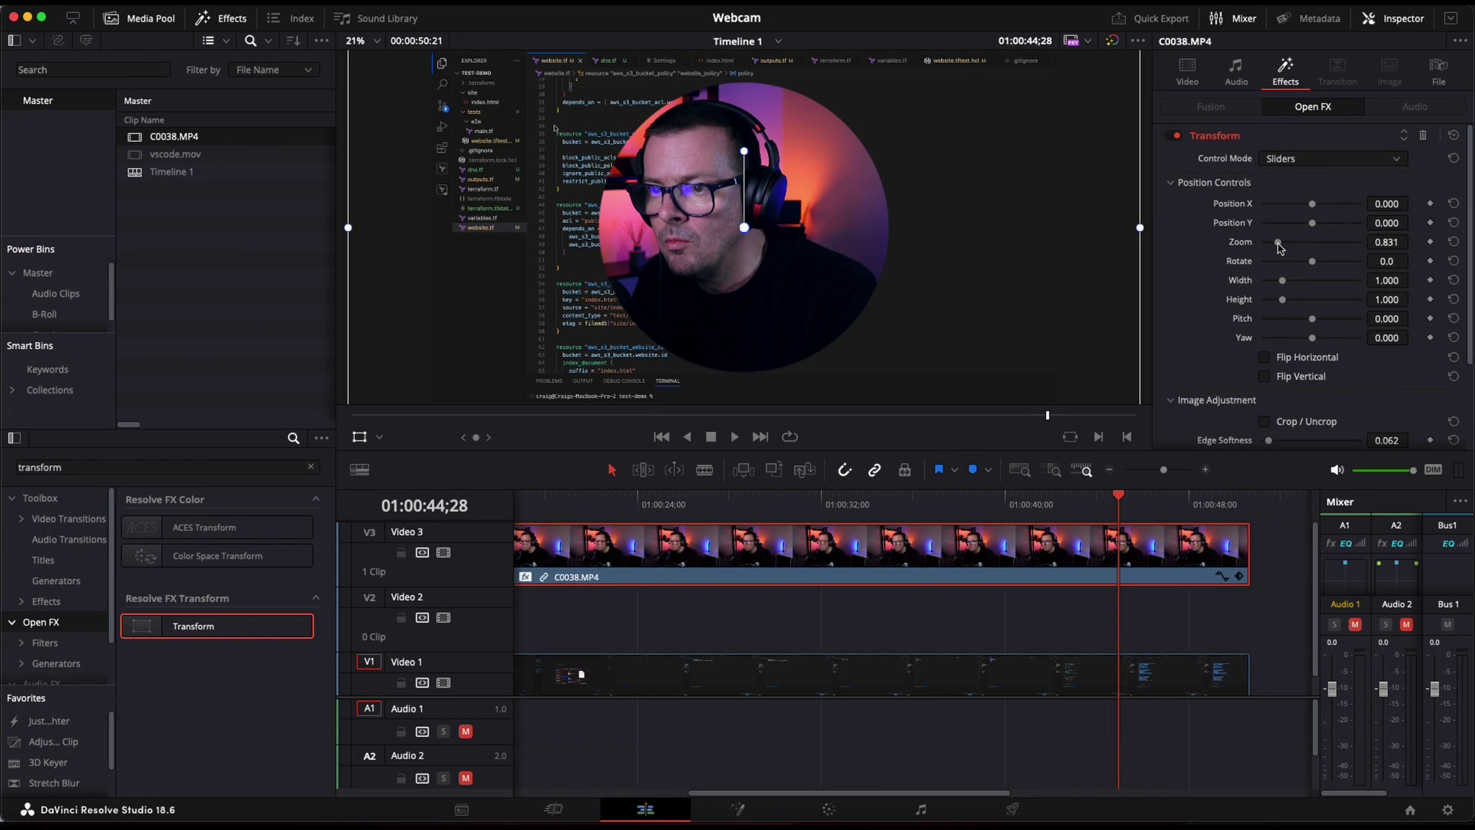
pyautogui.moveTo(1118, 498); pyautogui.dragTo(1062, 527)
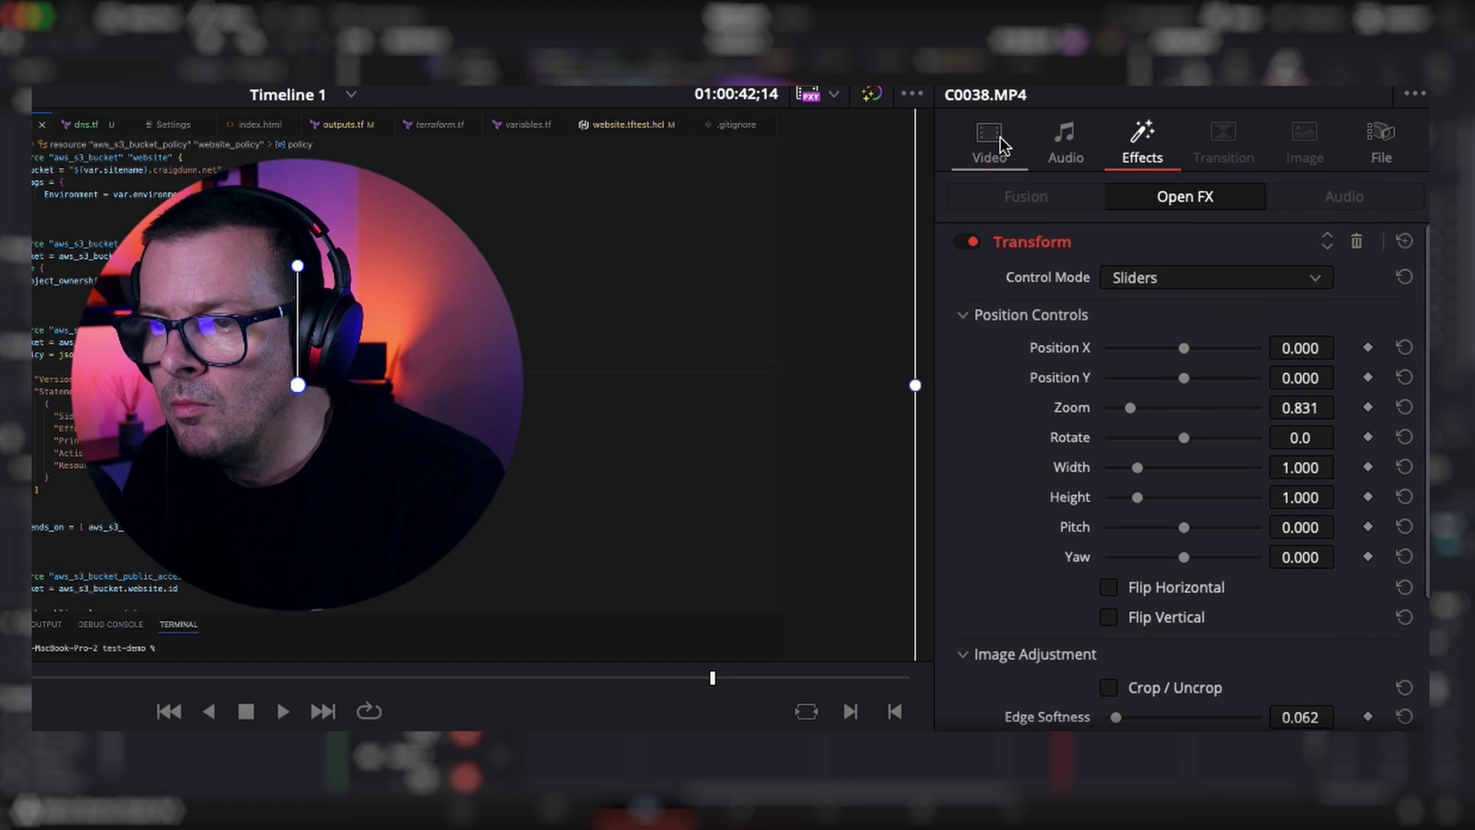
# Step: Reframe the webcam clip inside the circle with Position X 277, Position Y -82 and Zoom 1.420
pyautogui.click(1196, 68)
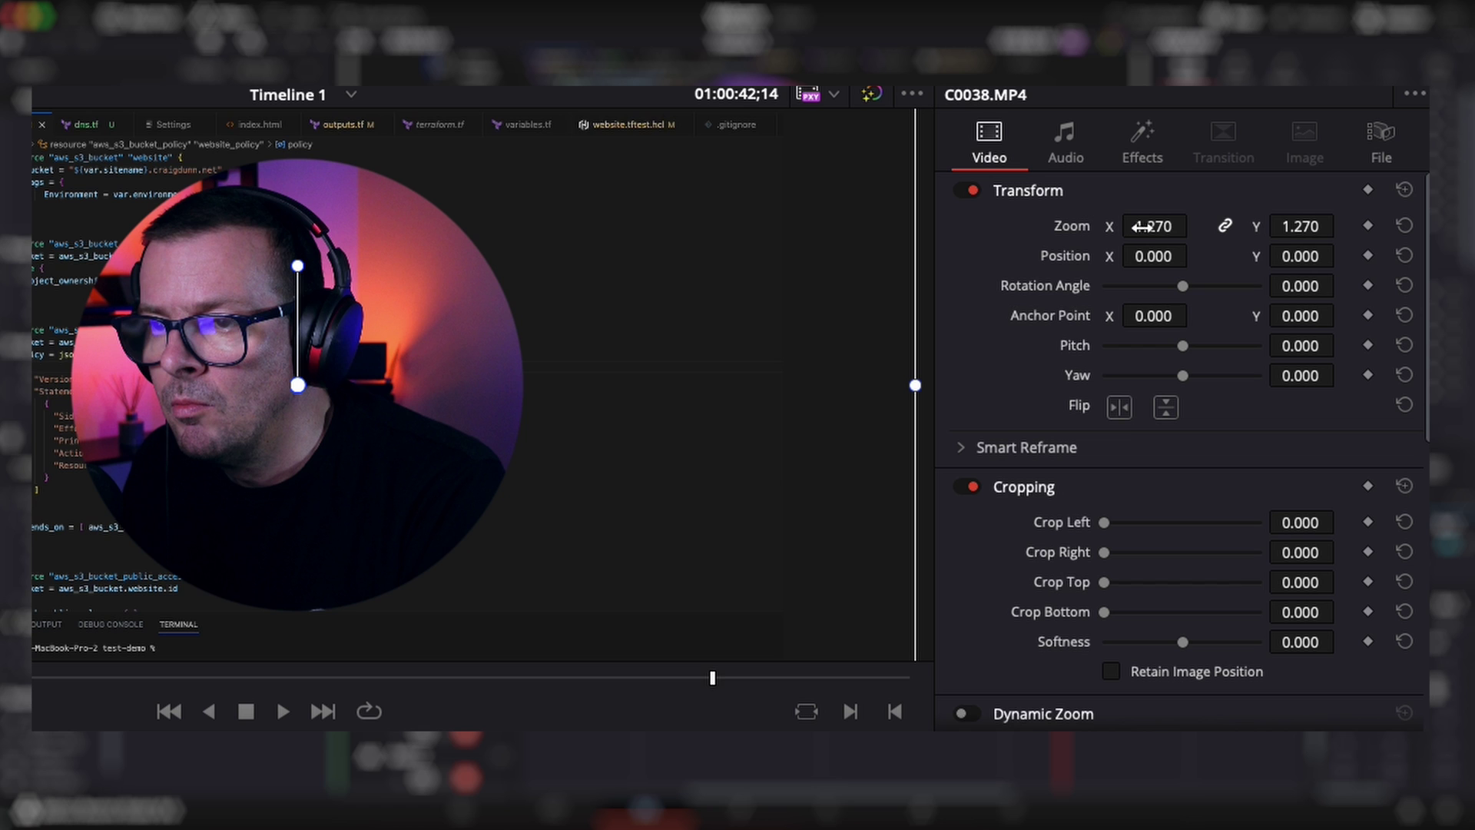
pyautogui.moveTo(1147, 259); pyautogui.dragTo(1429, 274)
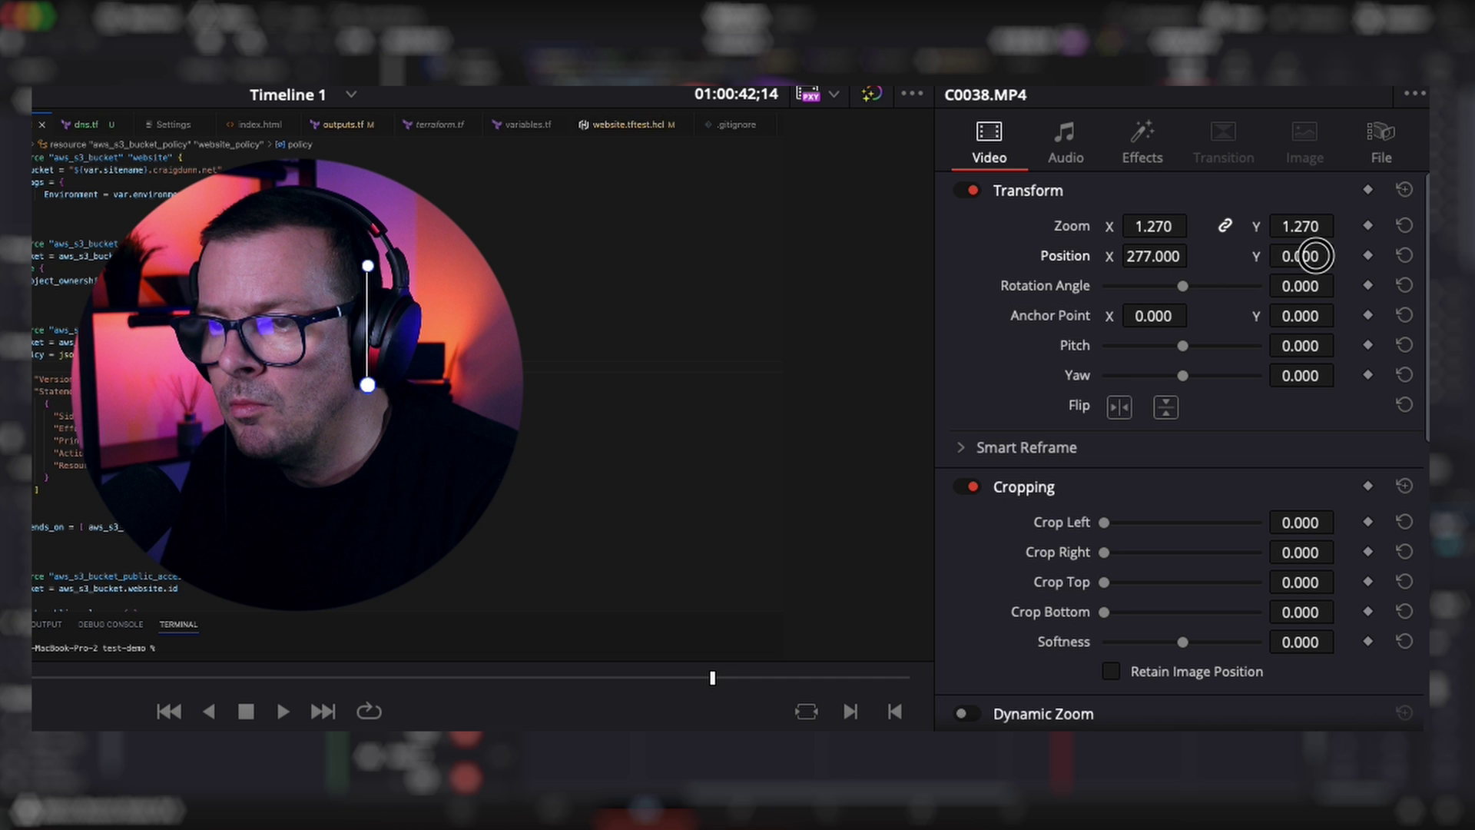
pyautogui.moveTo(1307, 255); pyautogui.dragTo(1220, 268)
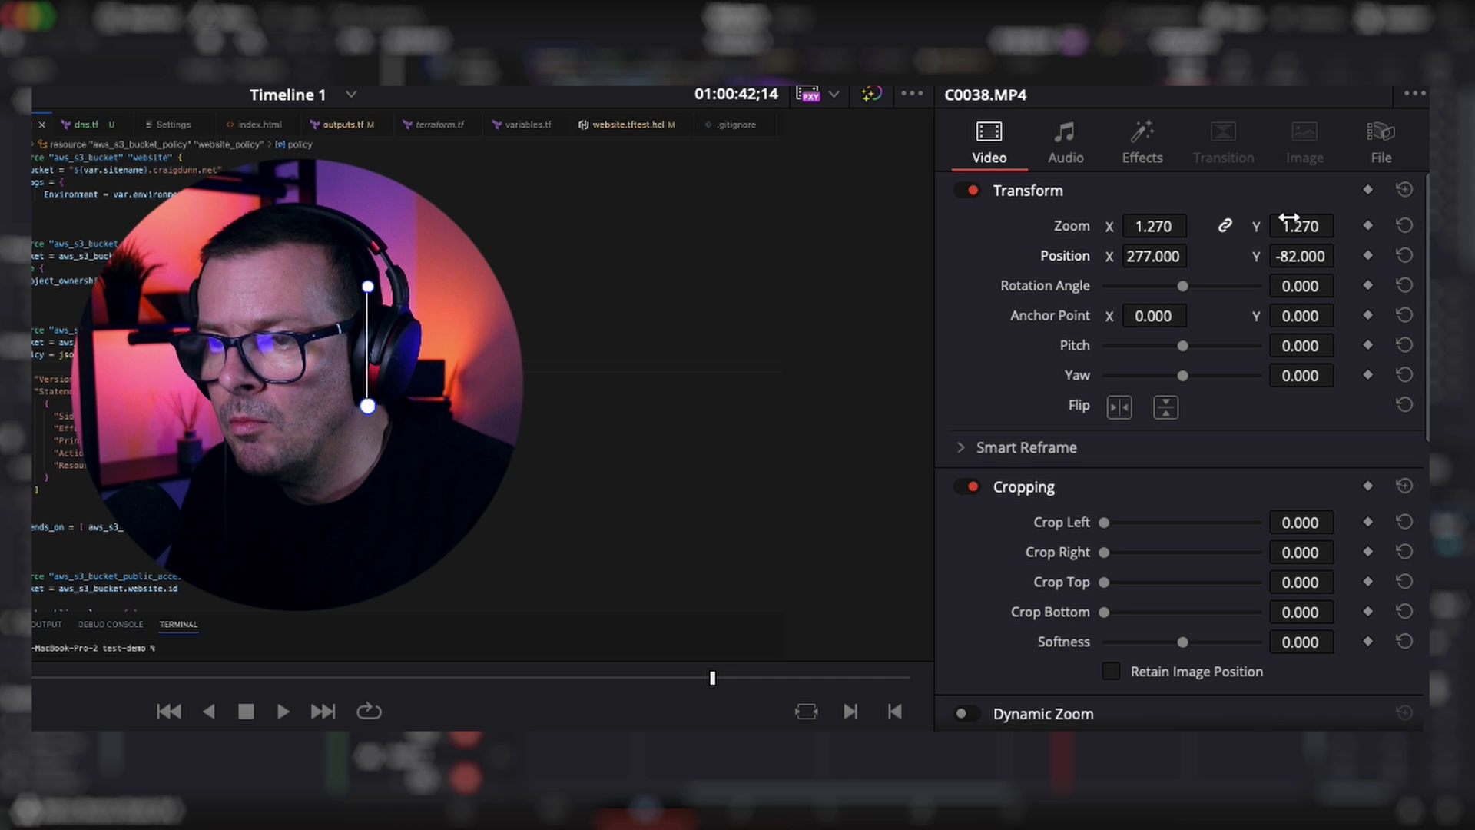
pyautogui.moveTo(1158, 226); pyautogui.dragTo(1175, 224)
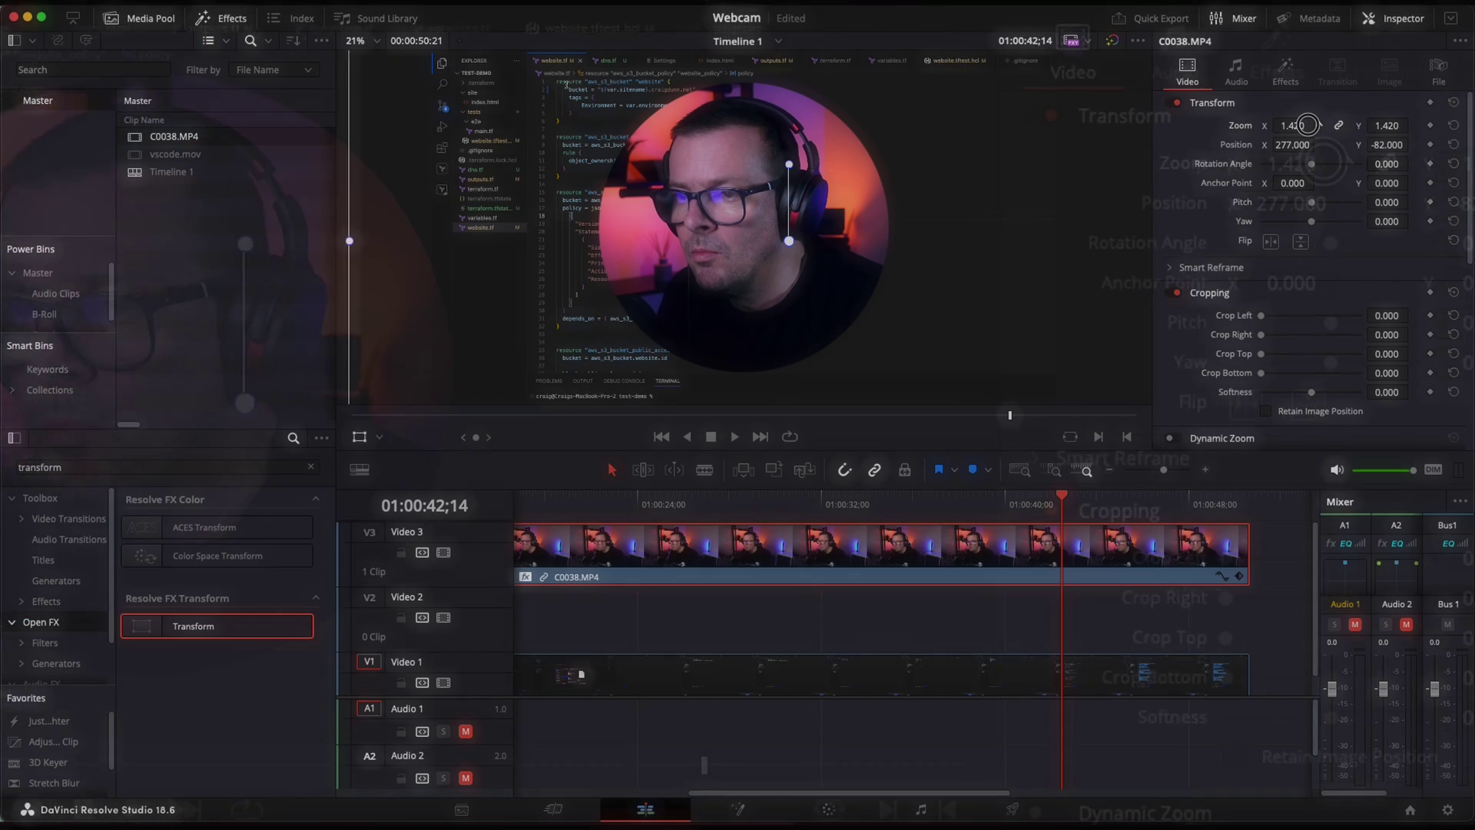
# Step: Place a Four Color Gradient generator at the start of the empty Video 2 track
pyautogui.moveTo(1192, 504); pyautogui.dragTo(1009, 492)
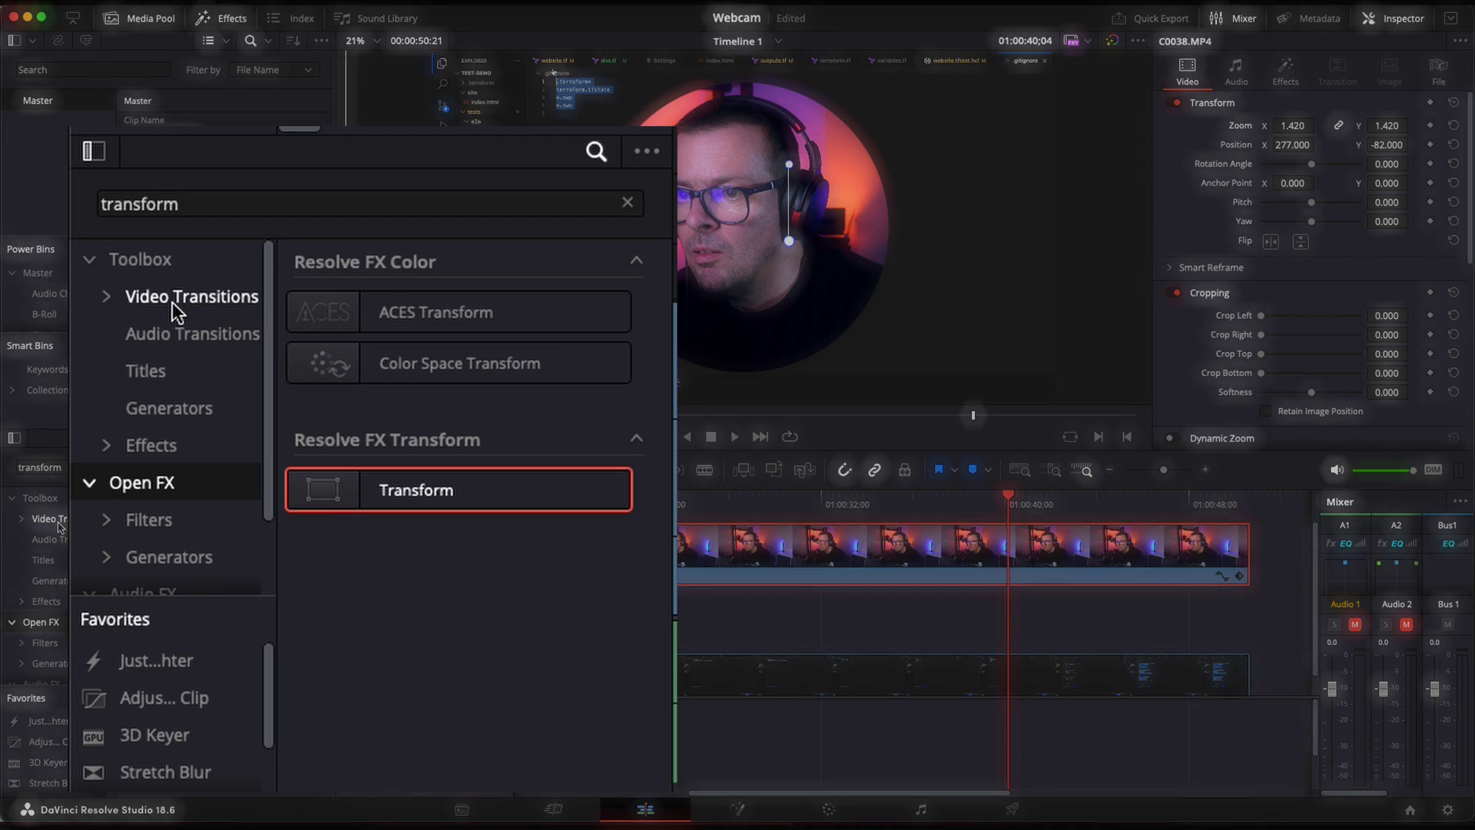
pyautogui.click(156, 400)
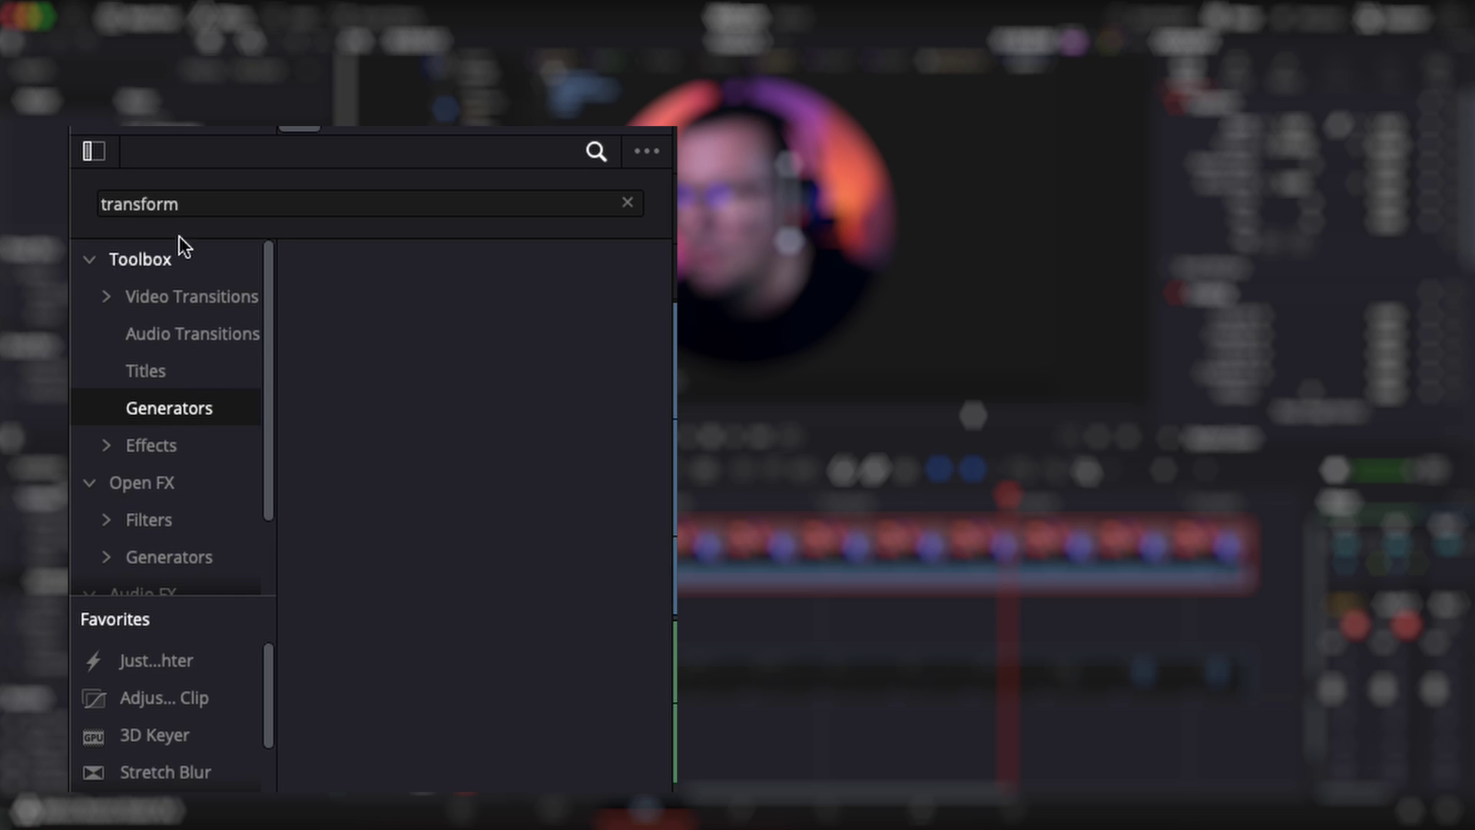
pyautogui.click(630, 204)
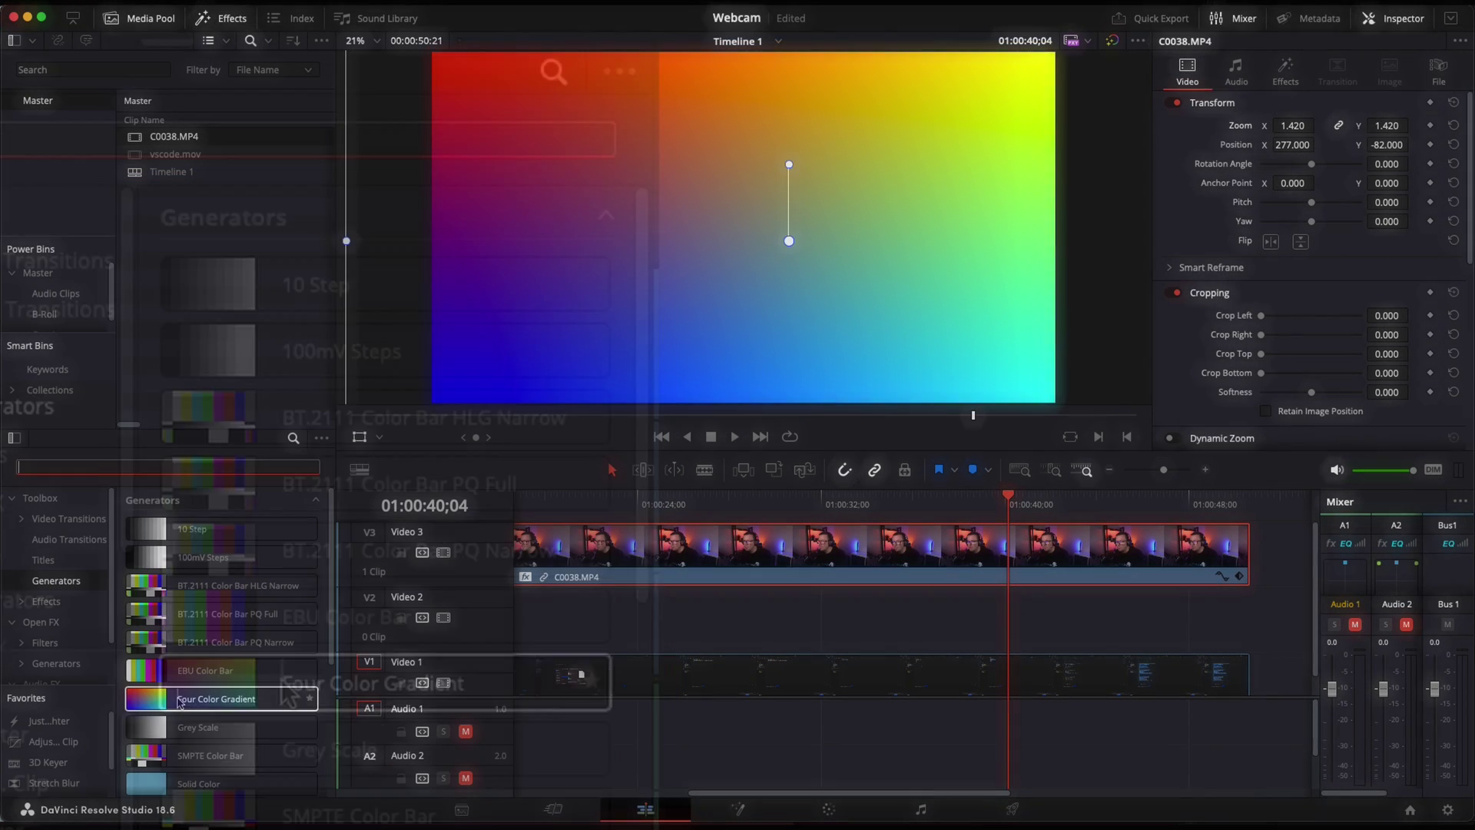
pyautogui.moveTo(179, 701); pyautogui.dragTo(522, 624)
# Step: Extend the Four Color Gradient clip on Video 2 to end together with the webcam clip
pyautogui.moveTo(627, 616); pyautogui.dragTo(1113, 645)
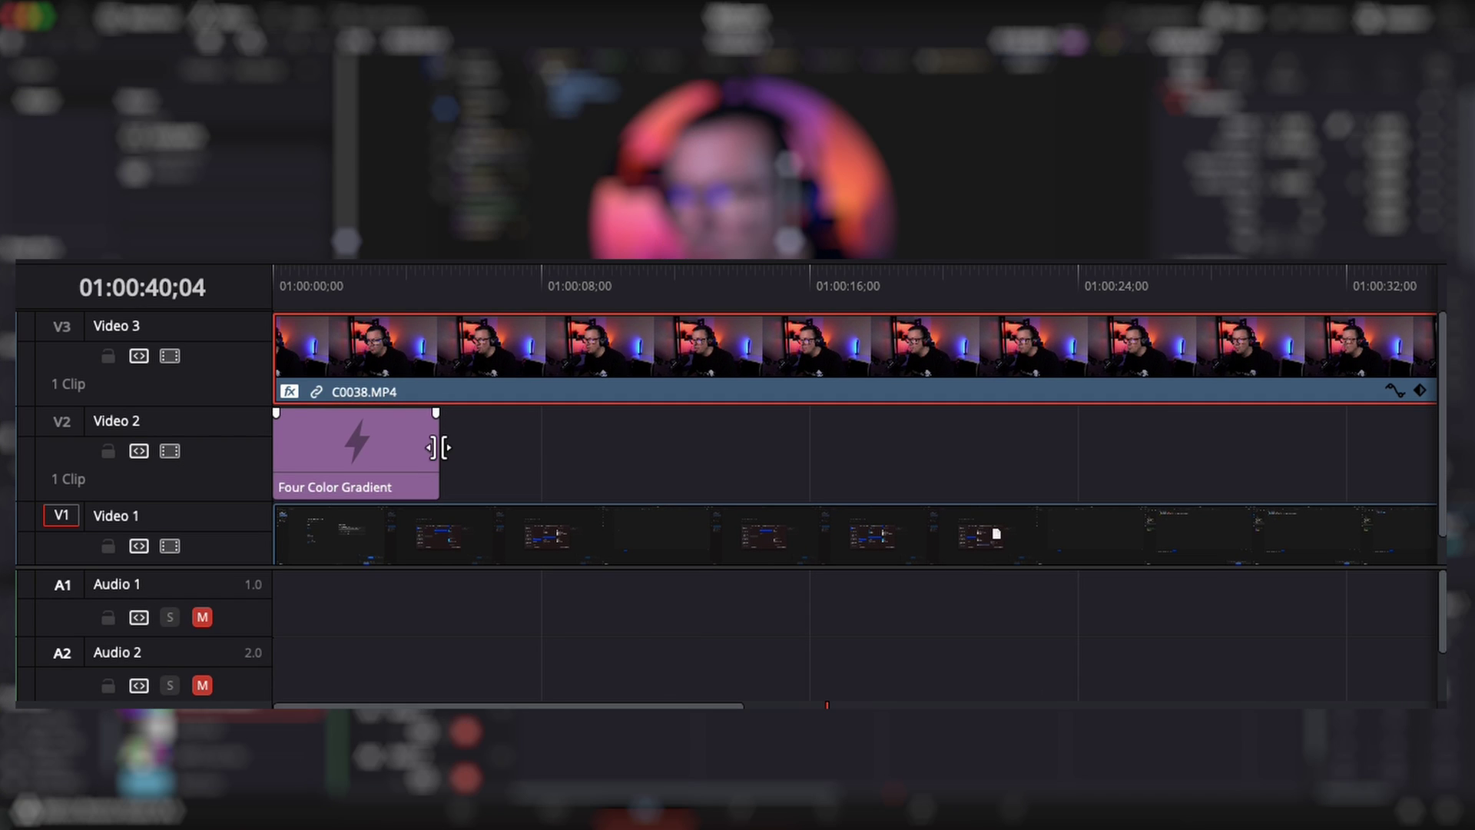
pyautogui.moveTo(1383, 483); pyautogui.dragTo(1299, 476)
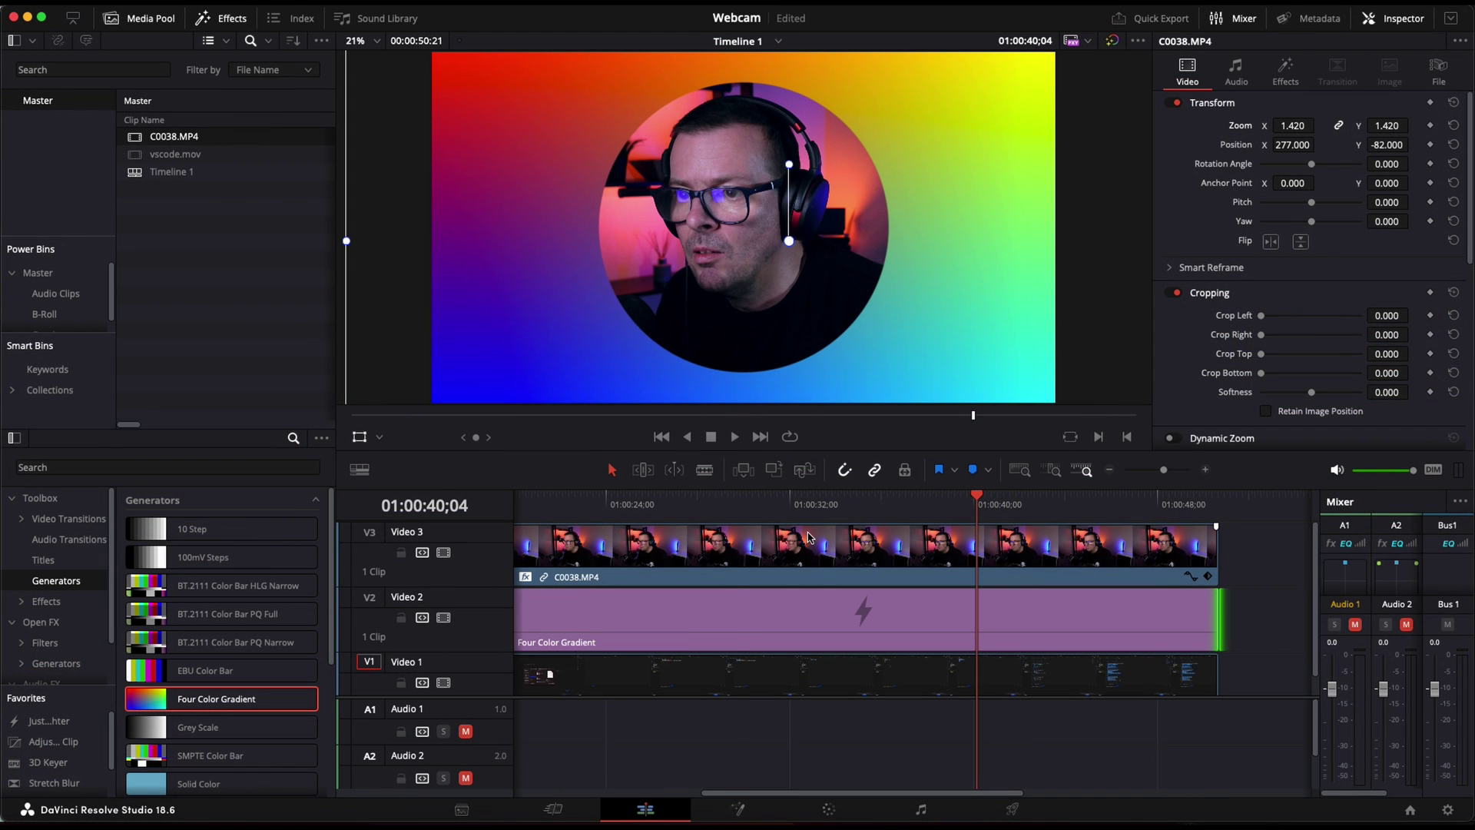
pyautogui.press('Up')
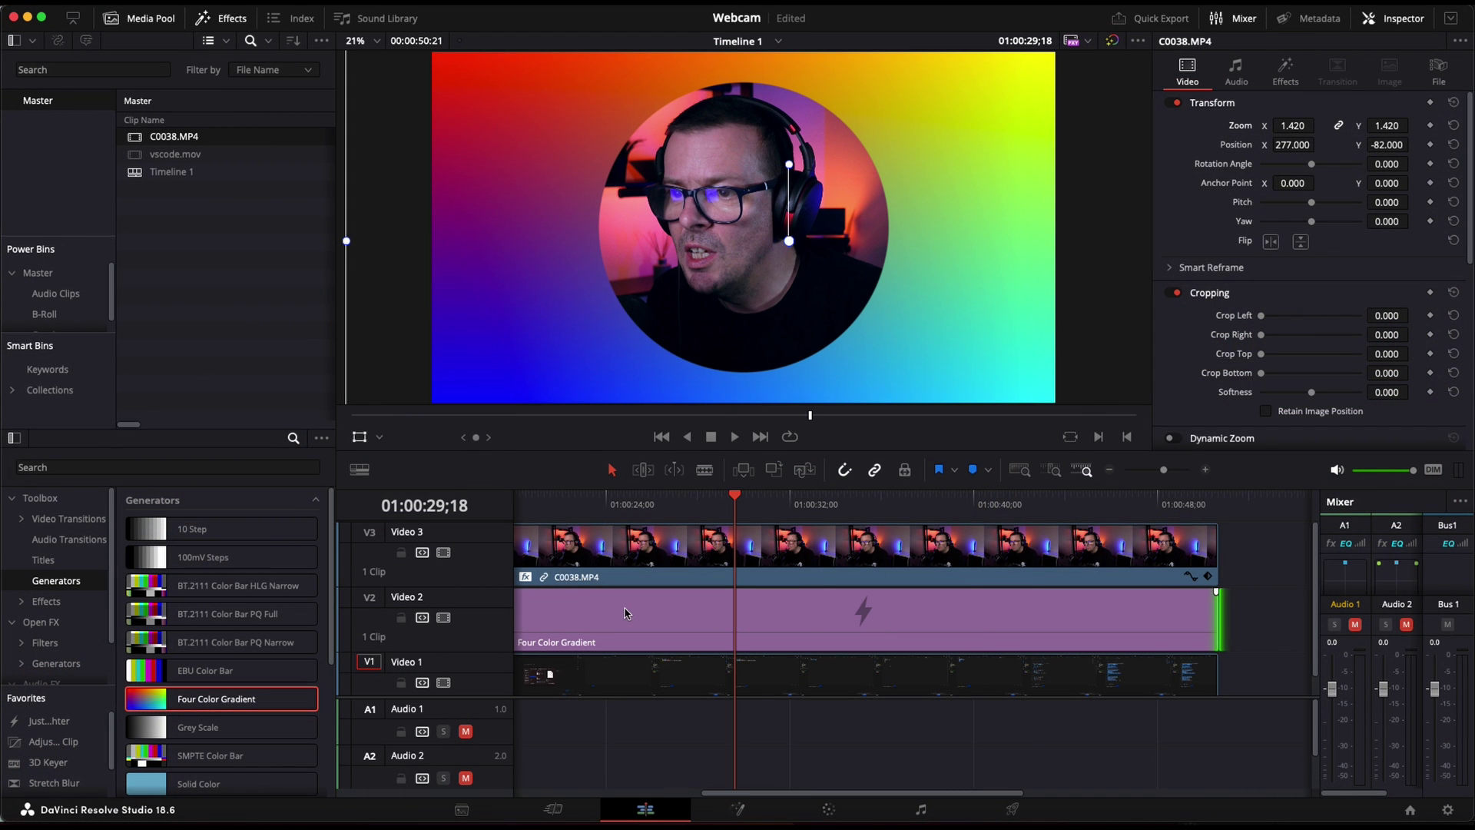
# Step: Convert the Four Color Gradient clip into a compound clip named Compound Clip 1
pyautogui.click(593, 616)
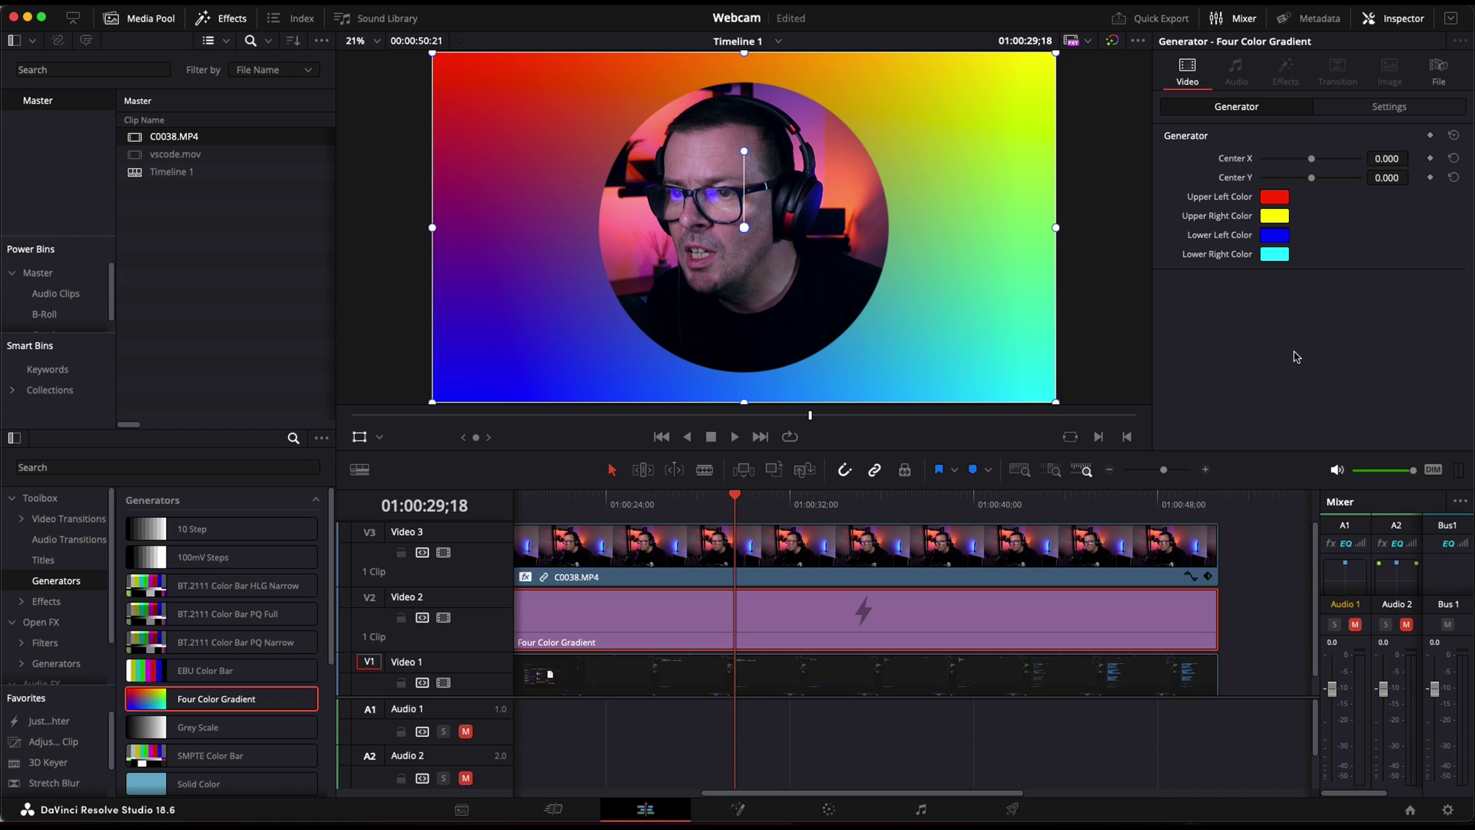
pyautogui.rightClick(591, 615)
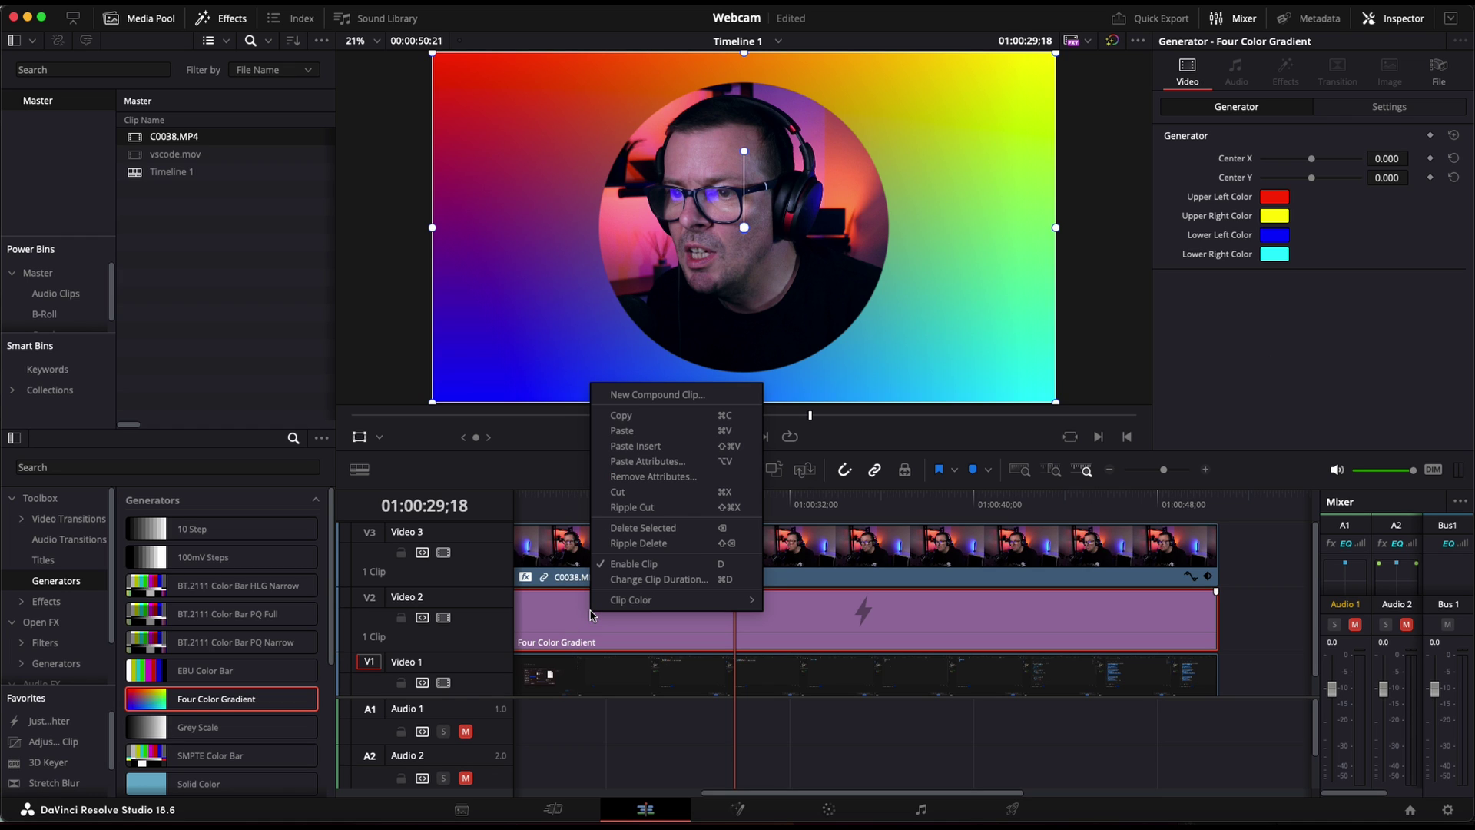
pyautogui.click(658, 394)
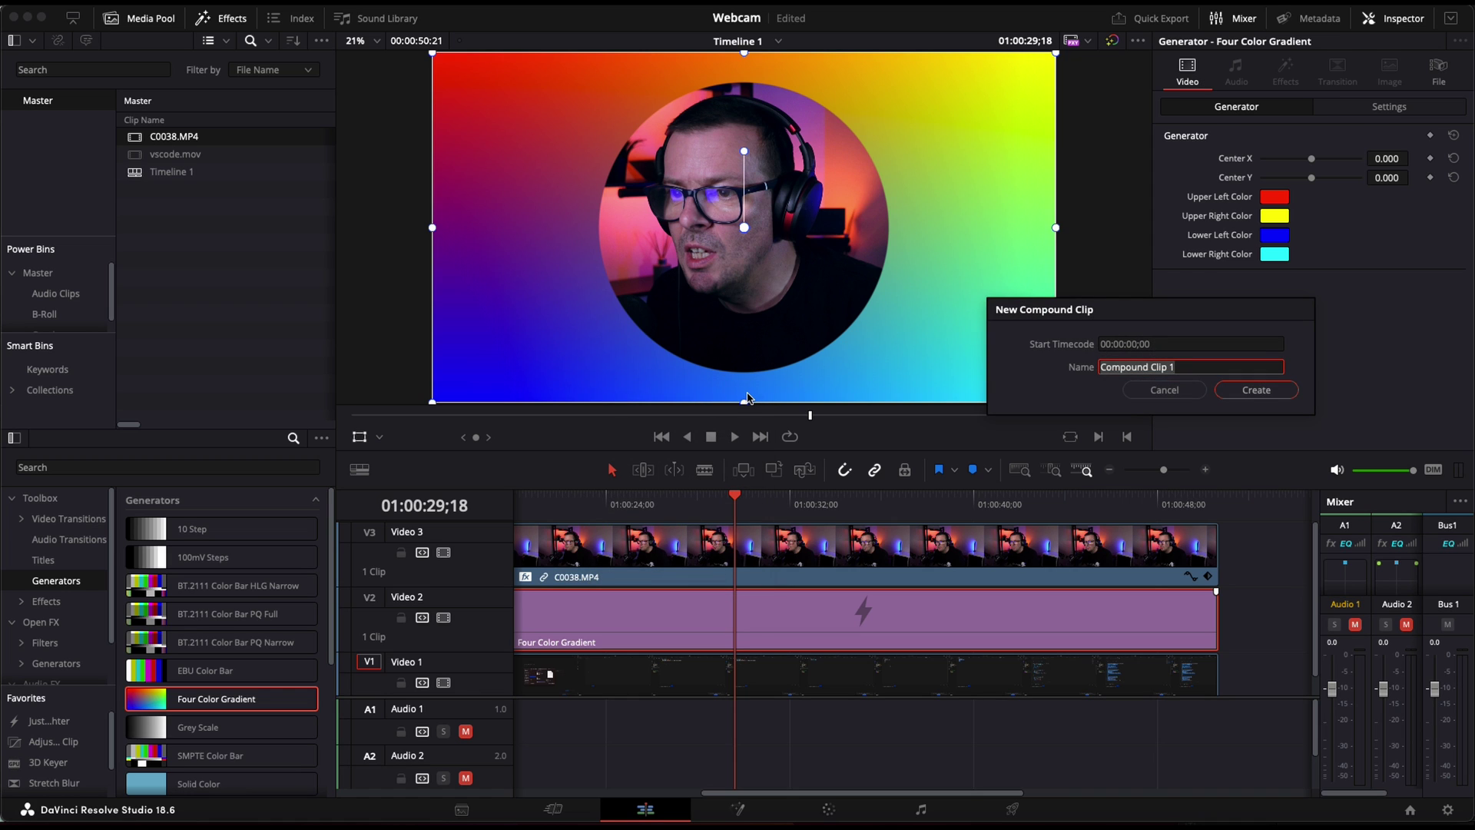
pyautogui.click(1257, 390)
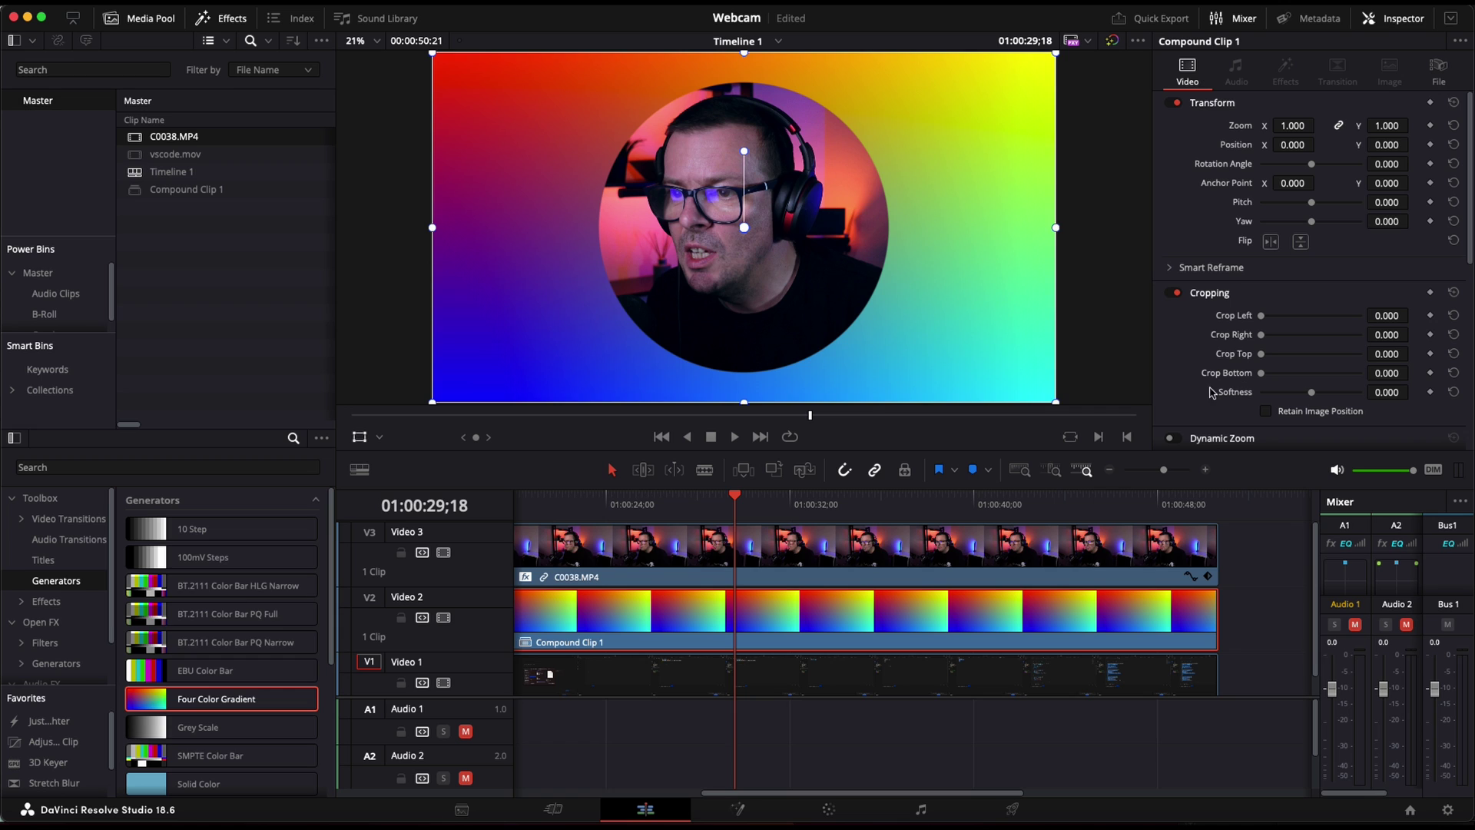
# Step: Find the Open FX Transform effect and apply it to Compound Clip 1 on Video 2
pyautogui.click(46, 623)
pyautogui.click(63, 465)
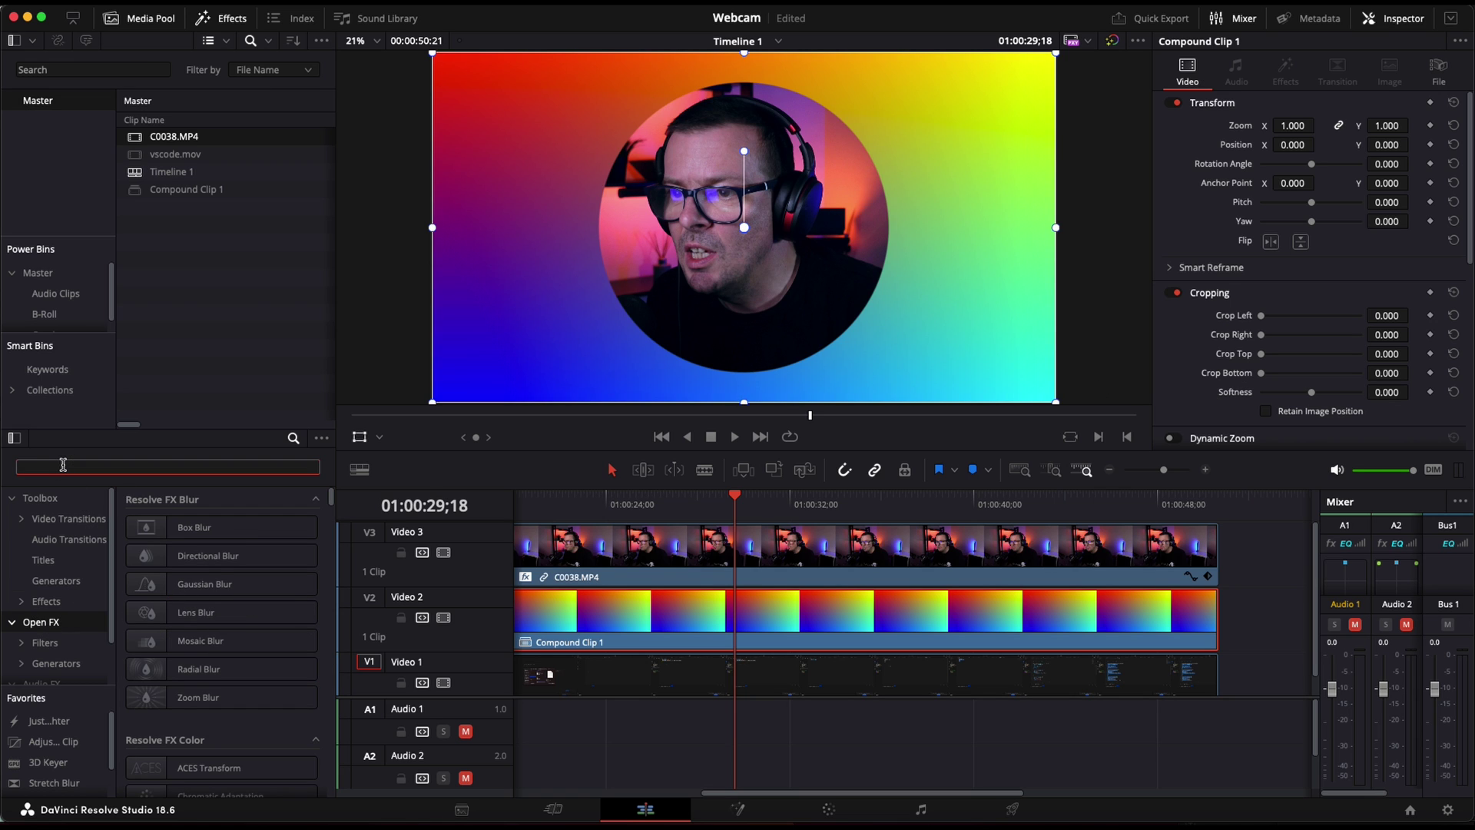
pyautogui.write('transform')
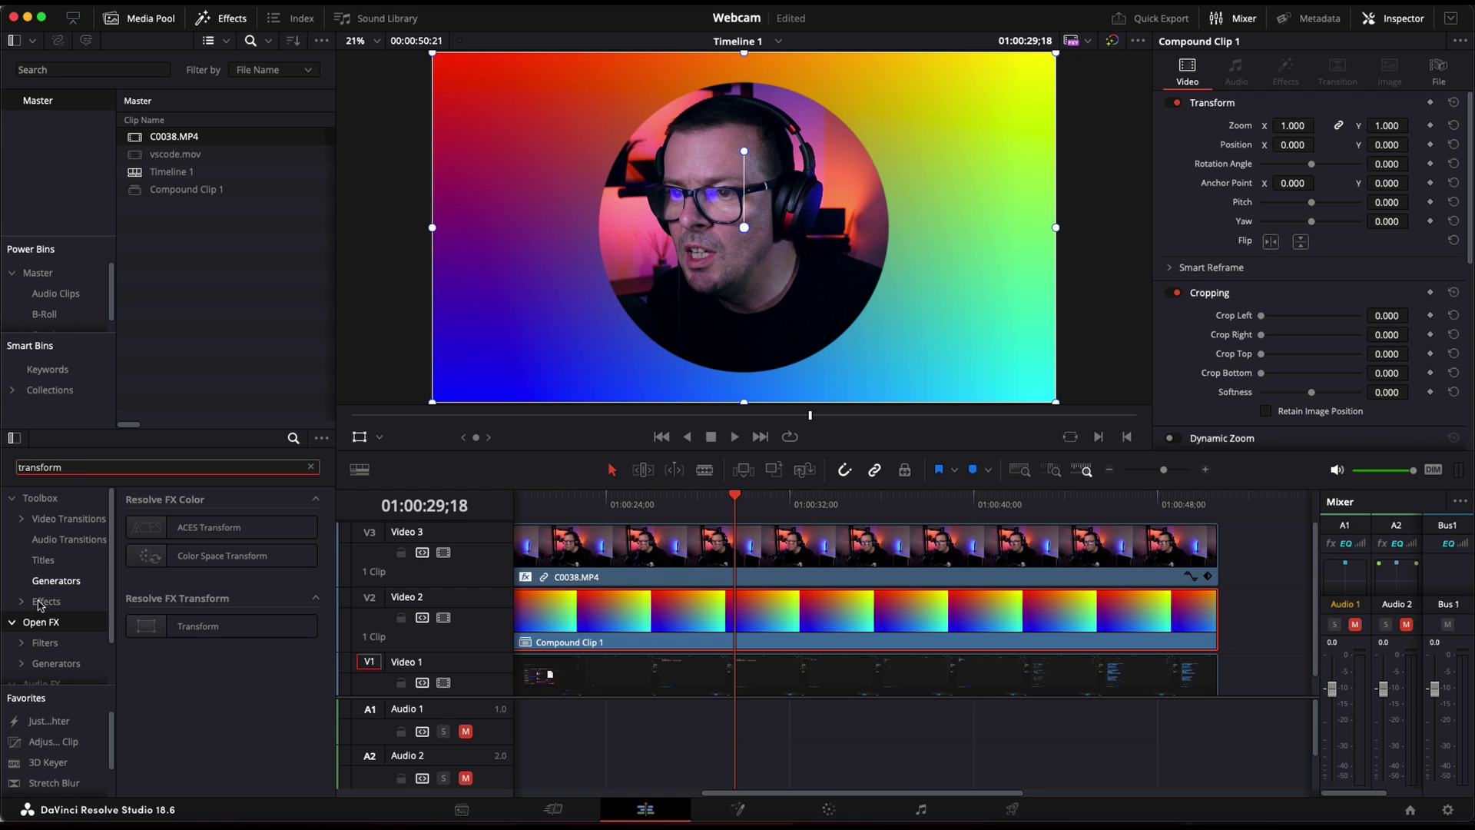
pyautogui.moveTo(160, 631); pyautogui.dragTo(612, 628)
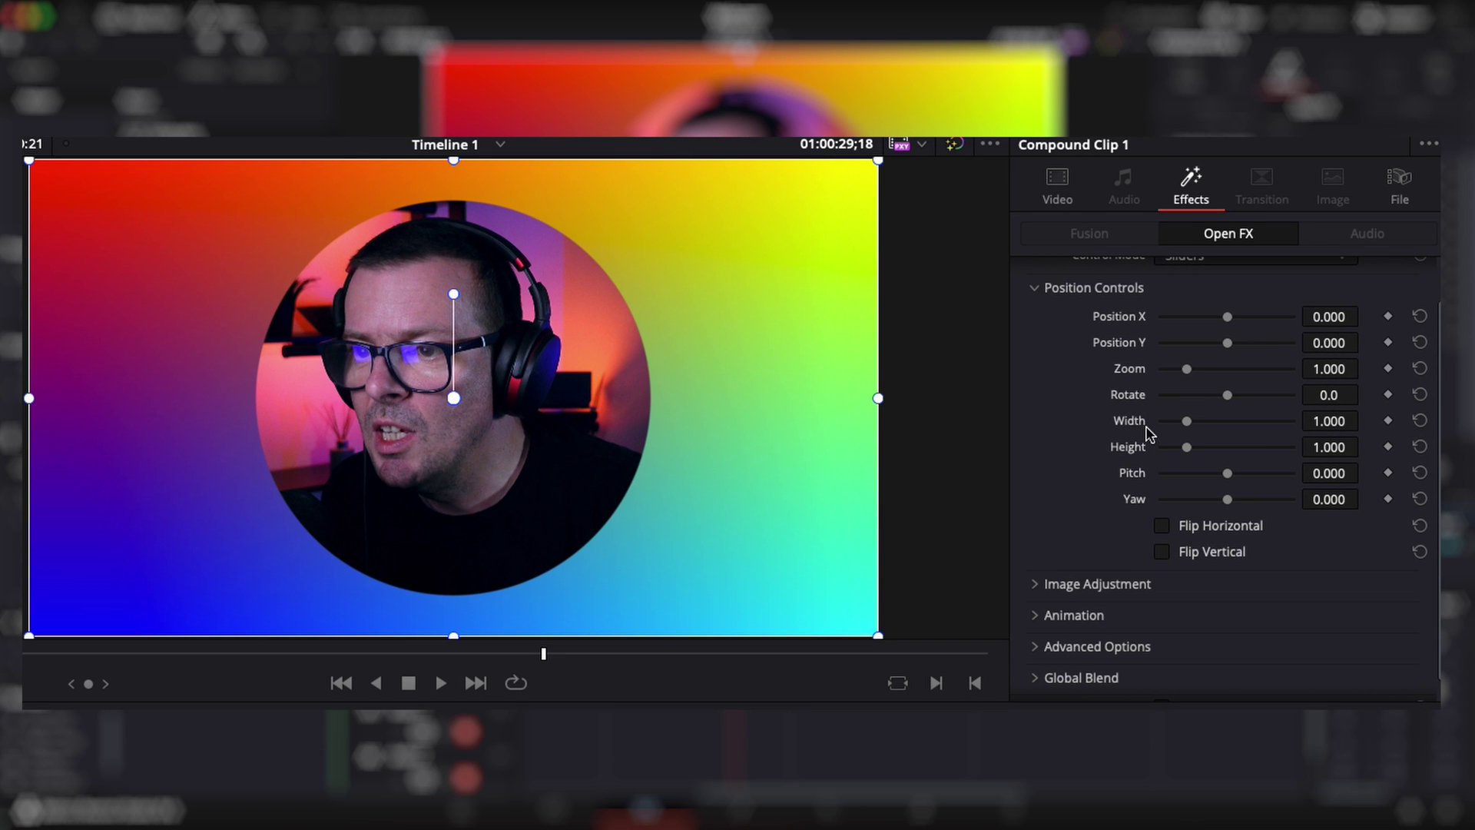
# Step: Round the gradient clip into a circle by setting the Transform effect's Edge Rounding to 1.000 under Image Adjustment
pyautogui.scroll(-1, 1148, 435)
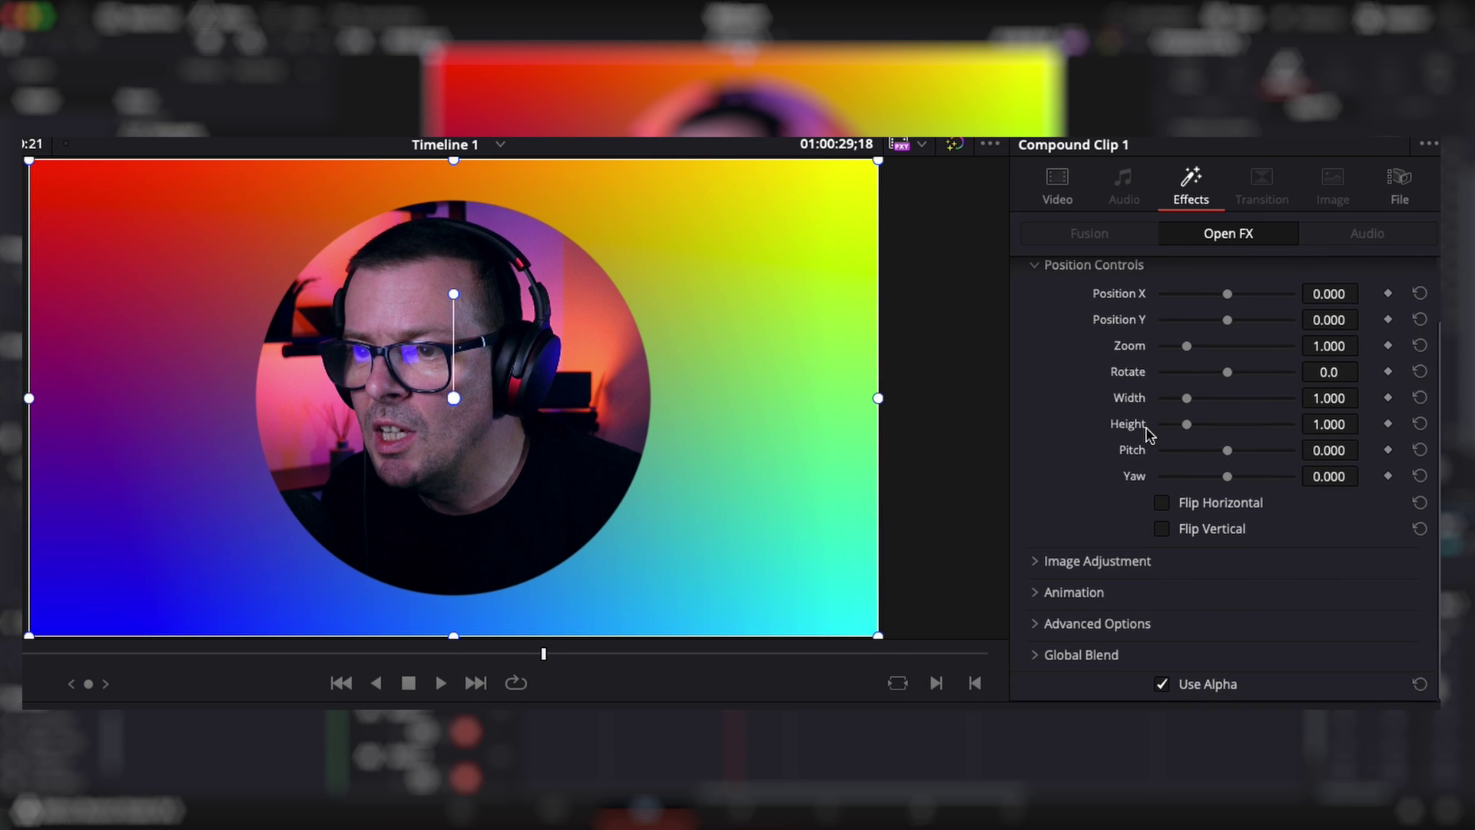
pyautogui.click(1035, 563)
pyautogui.scroll(-1, 1160, 536)
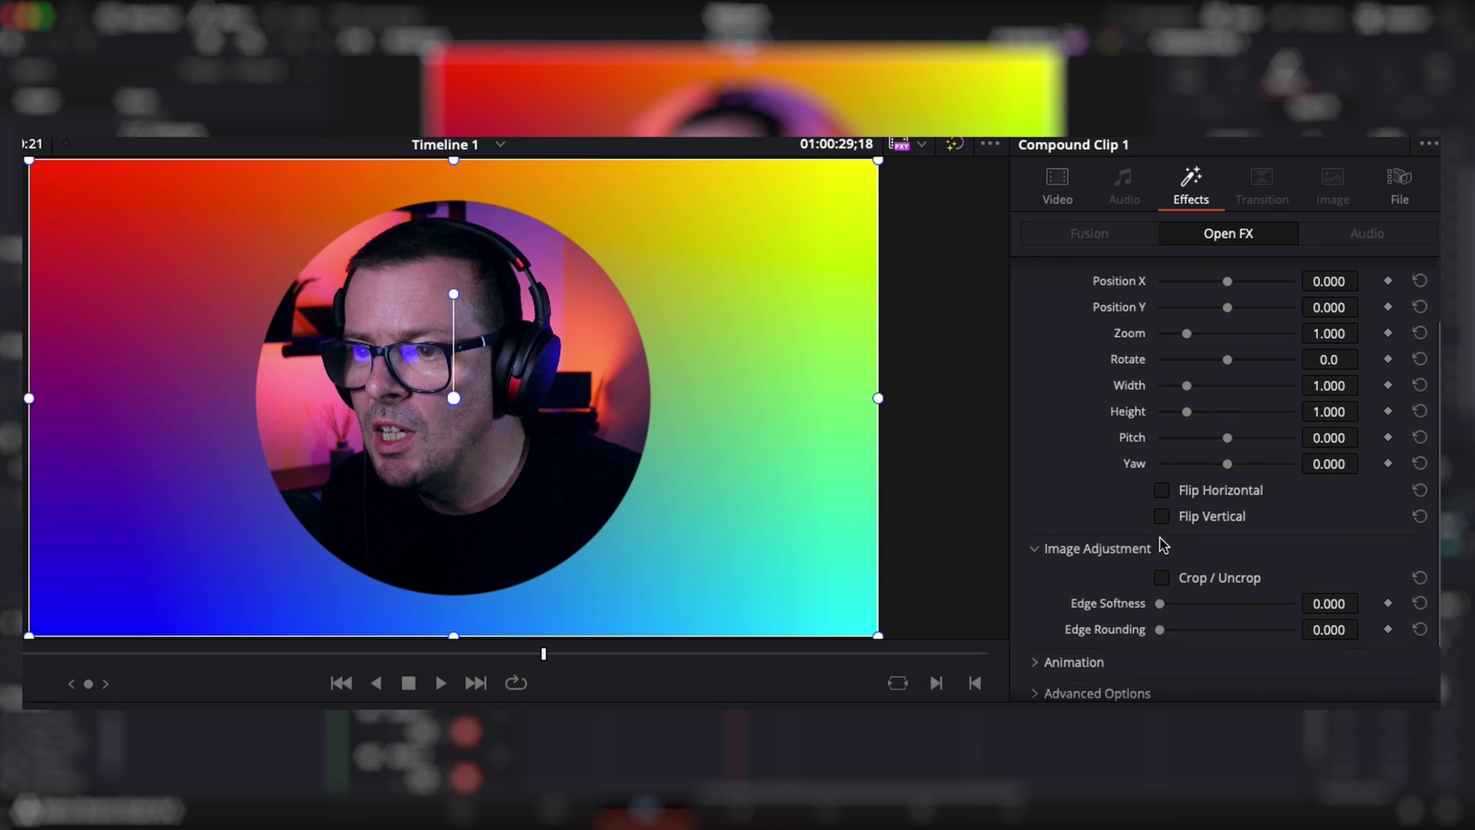
pyautogui.moveTo(1159, 612); pyautogui.dragTo(1344, 628)
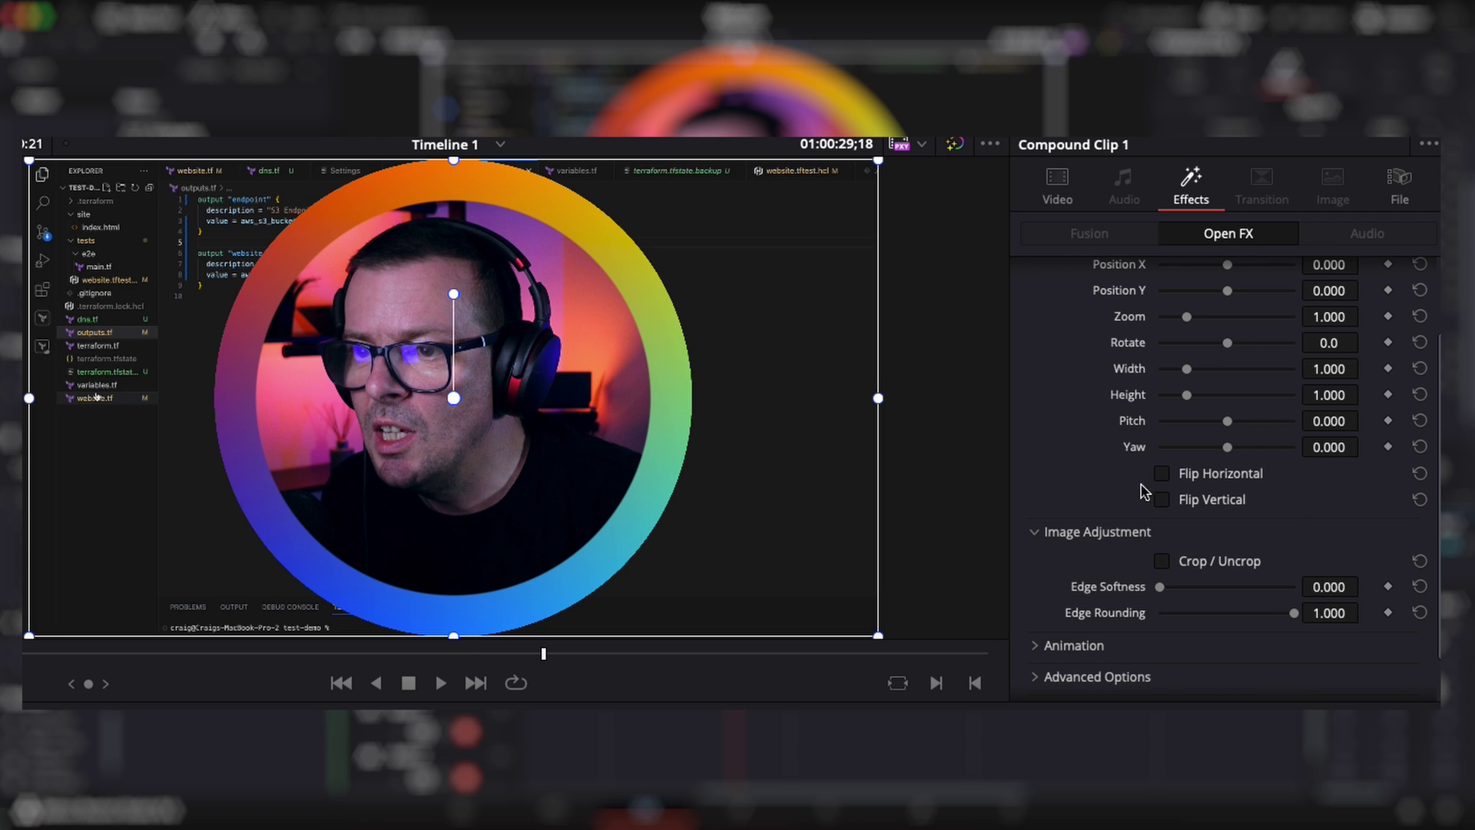
# Step: Thin the gradient ring around the webcam by setting the Transform effect's Zoom to 0.870
pyautogui.scroll(3, 1091, 464)
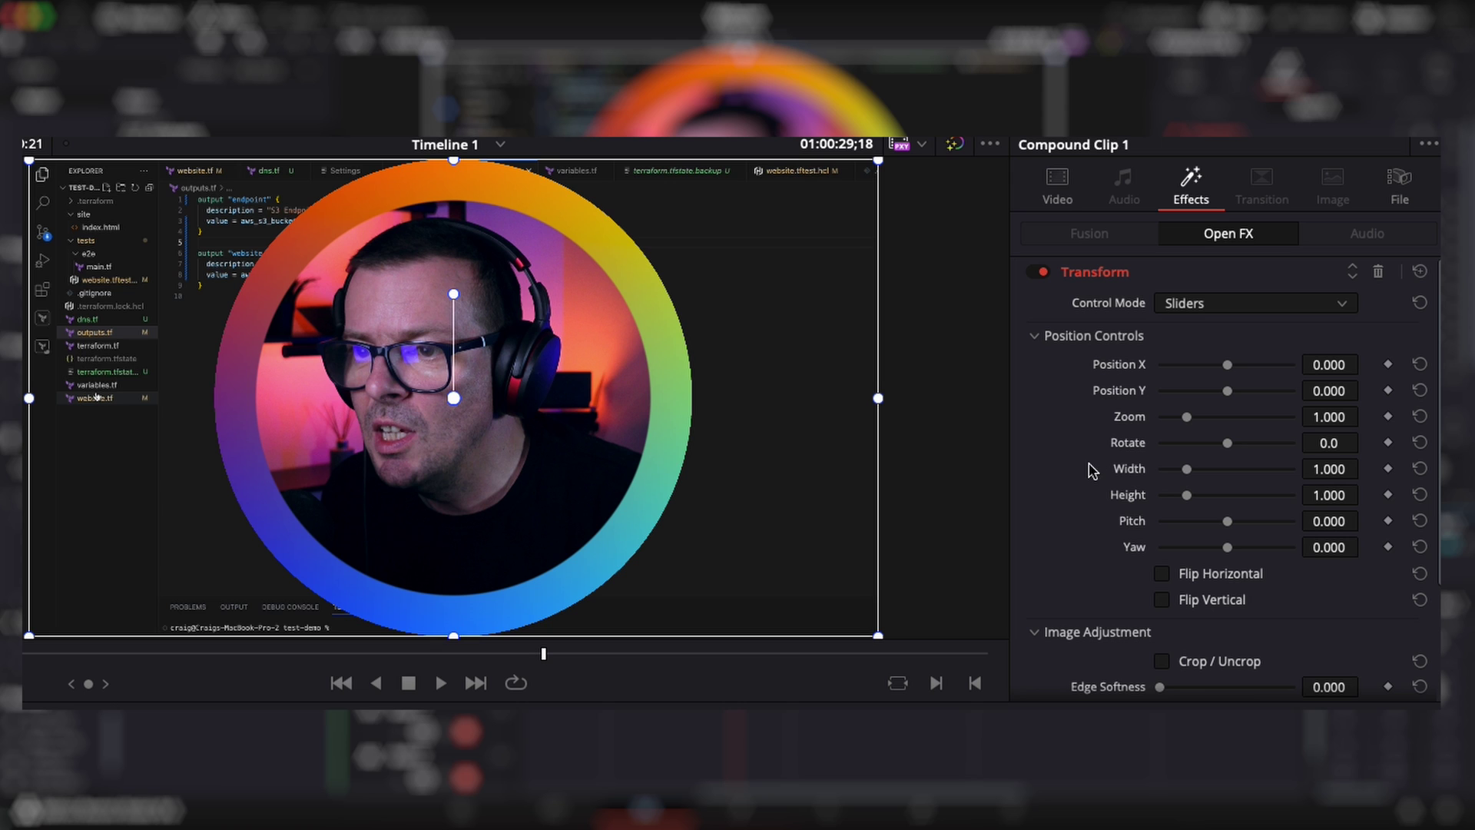
pyautogui.moveTo(1189, 425); pyautogui.dragTo(1186, 424)
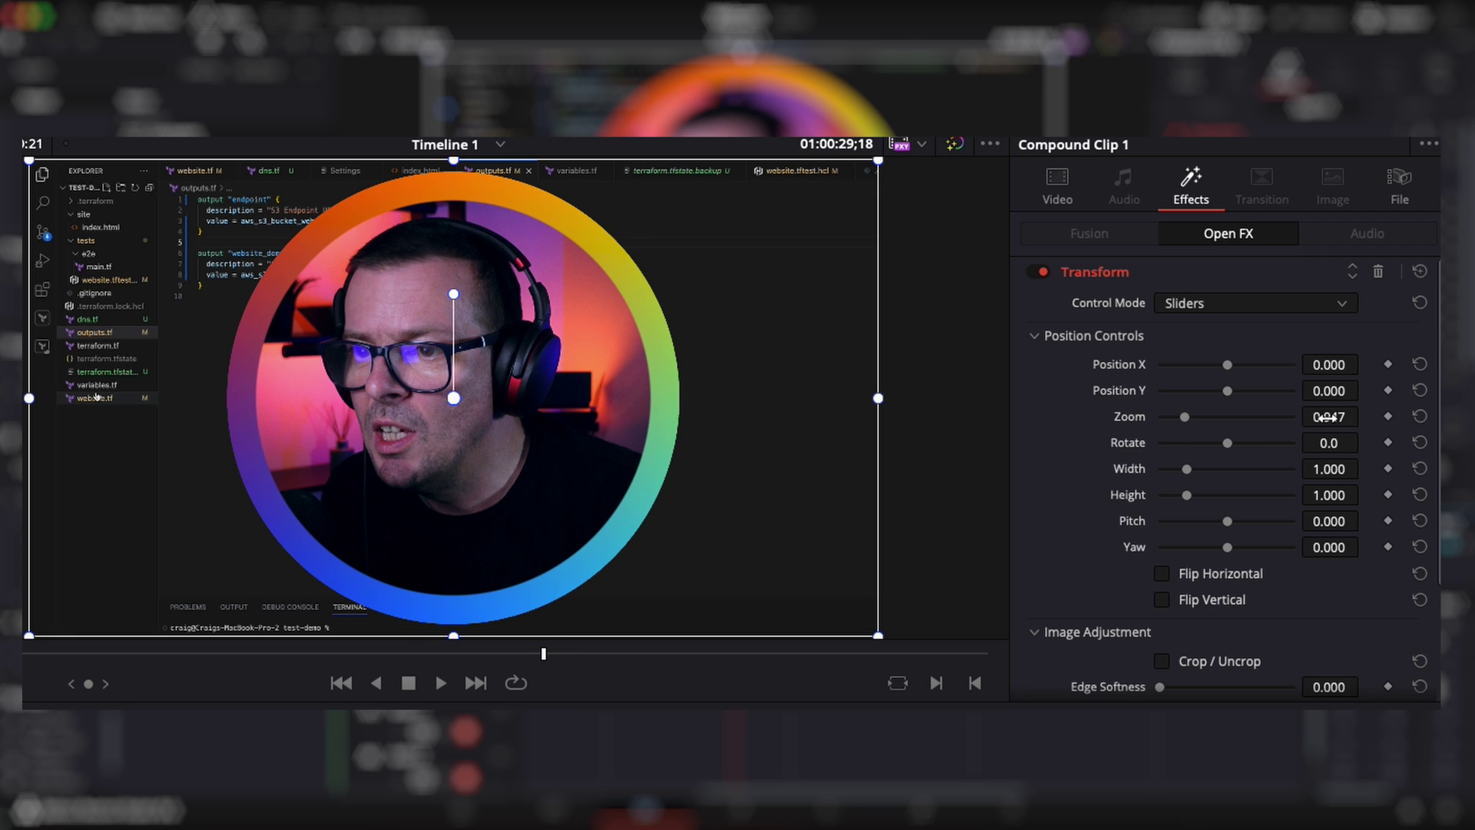
pyautogui.moveTo(1329, 417); pyautogui.dragTo(1234, 429)
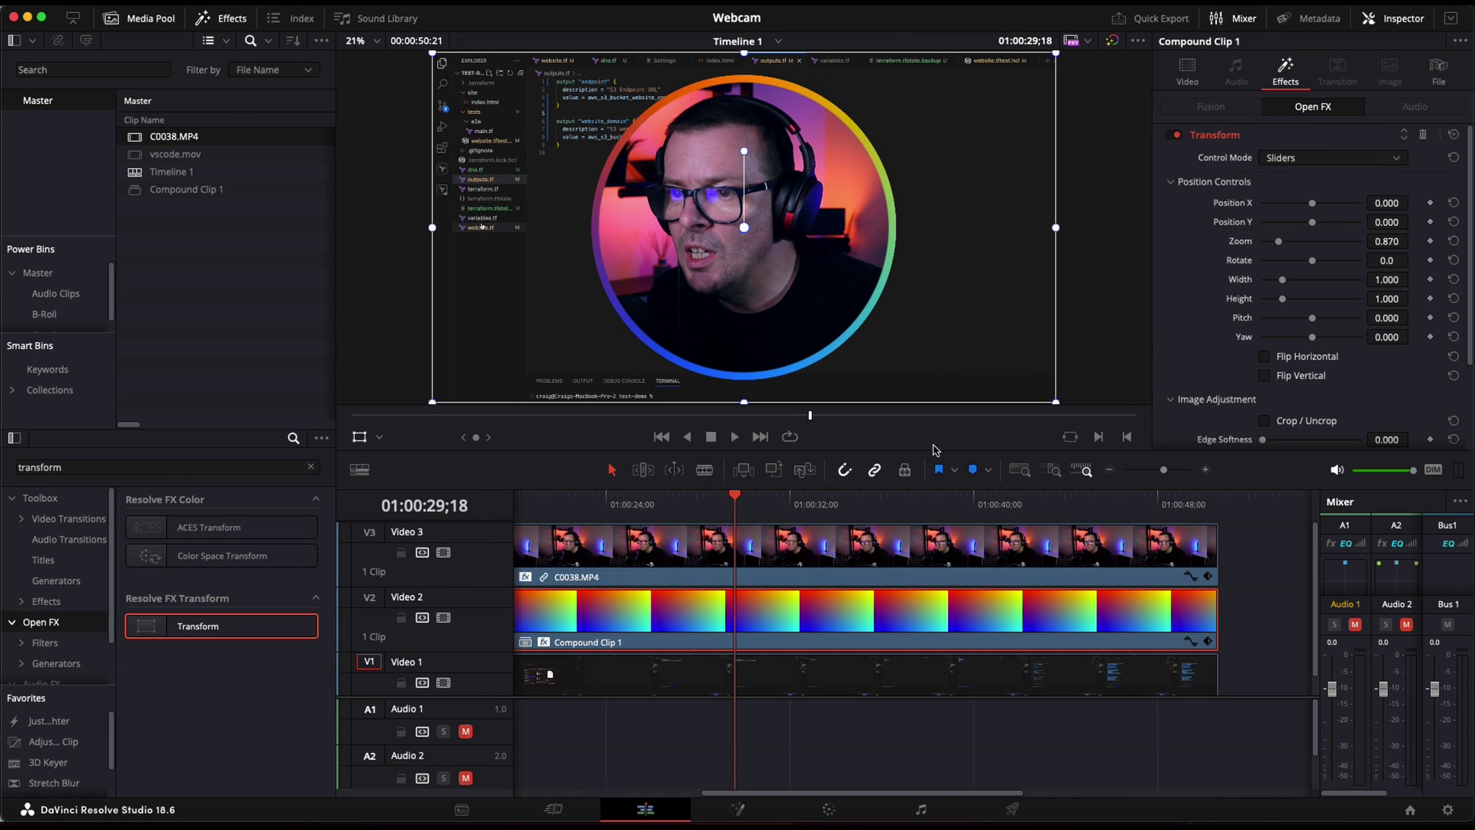
# Step: Search the effects for "drop" and apply the Resolve FX Drop Shadow to Compound Clip 1
pyautogui.click(94, 468)
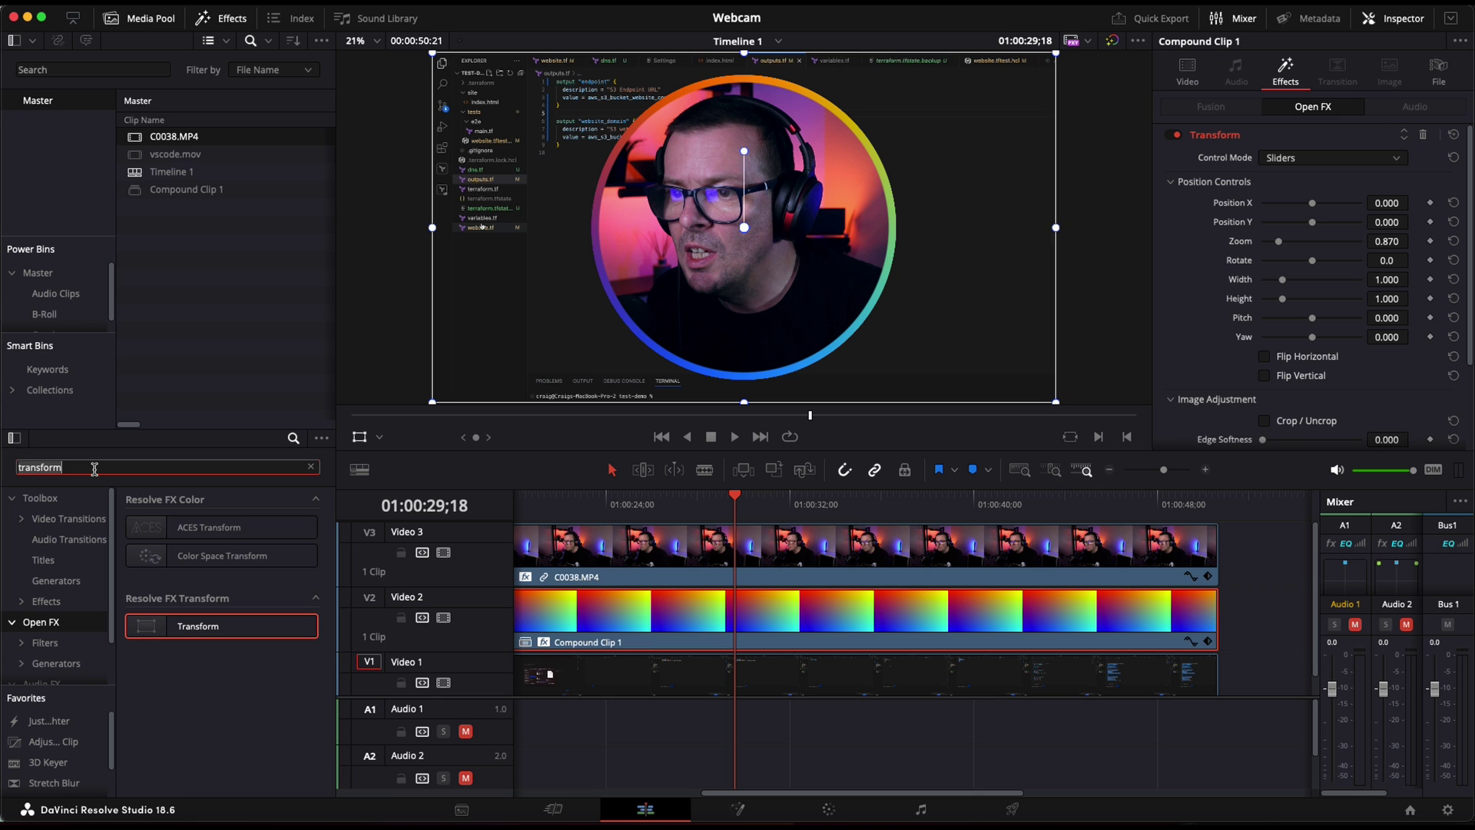
pyautogui.write('drop')
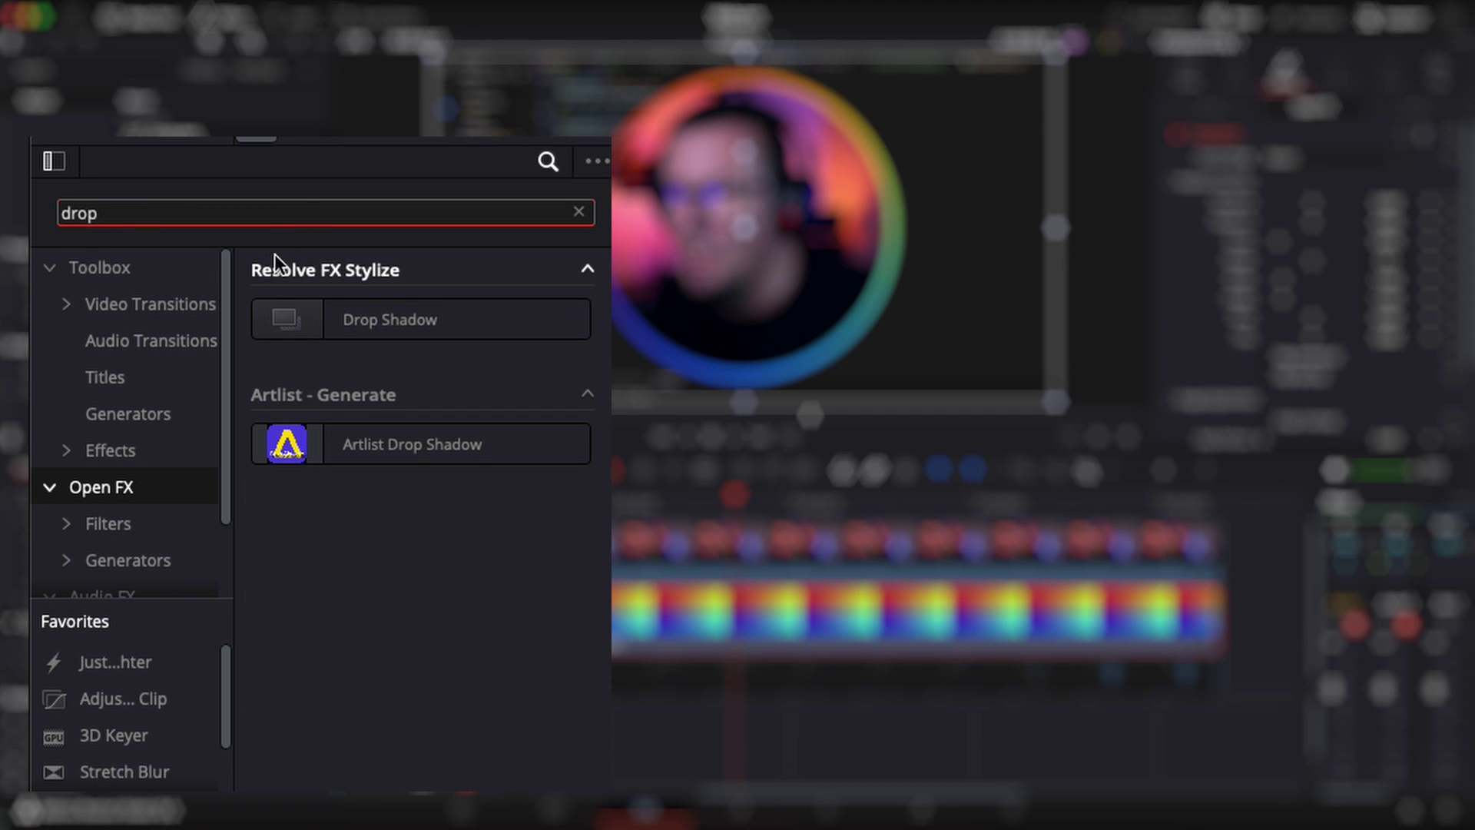
pyautogui.moveTo(390, 320); pyautogui.dragTo(863, 632)
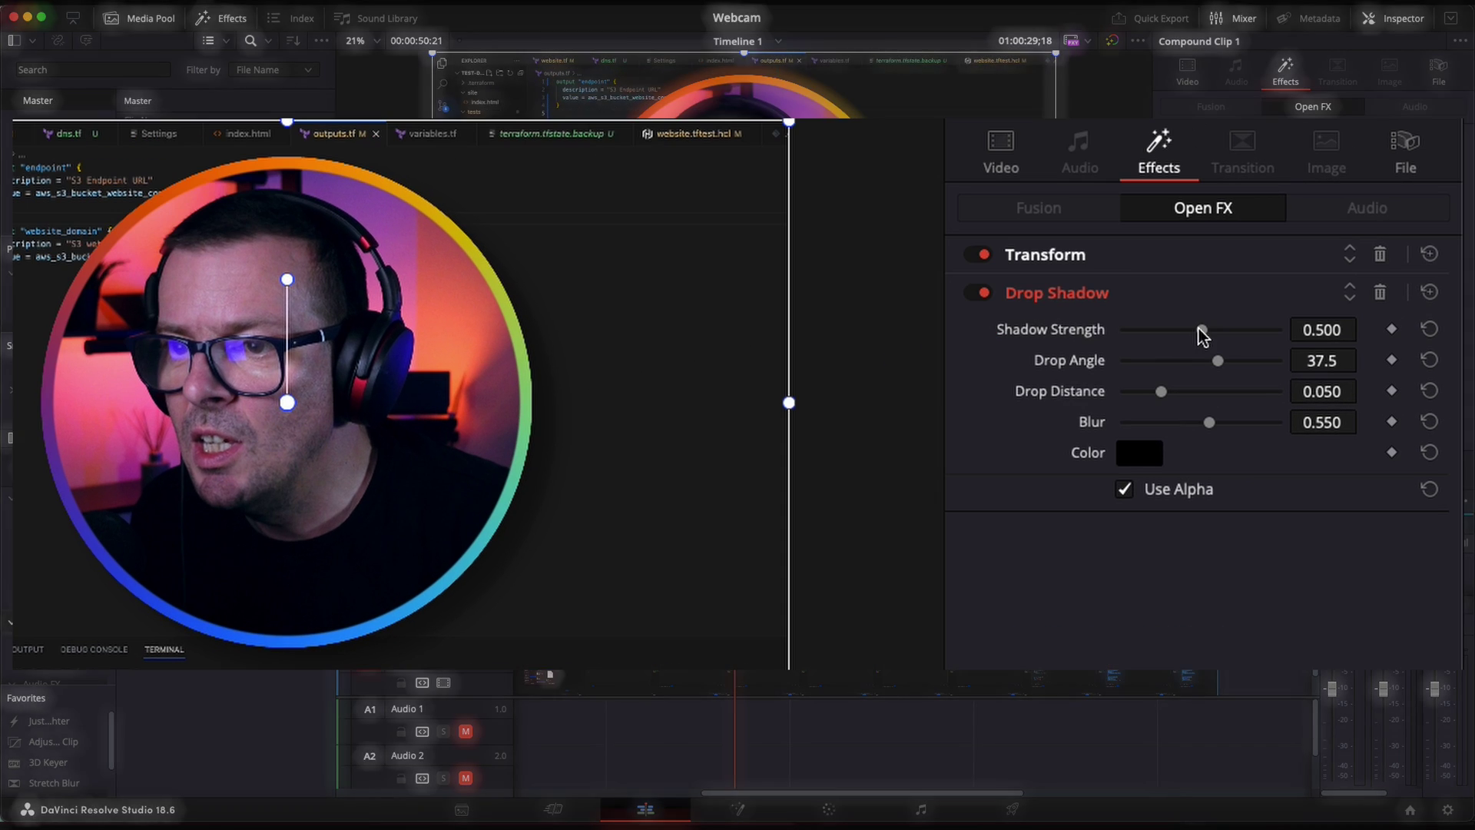
# Step: Increase the drop shadow's Shadow Strength and slightly reduce its Drop Distance
pyautogui.moveTo(1312, 183); pyautogui.dragTo(1337, 184)
pyautogui.moveTo(1240, 332); pyautogui.dragTo(1244, 331)
pyautogui.moveTo(1161, 392); pyautogui.dragTo(1150, 396)
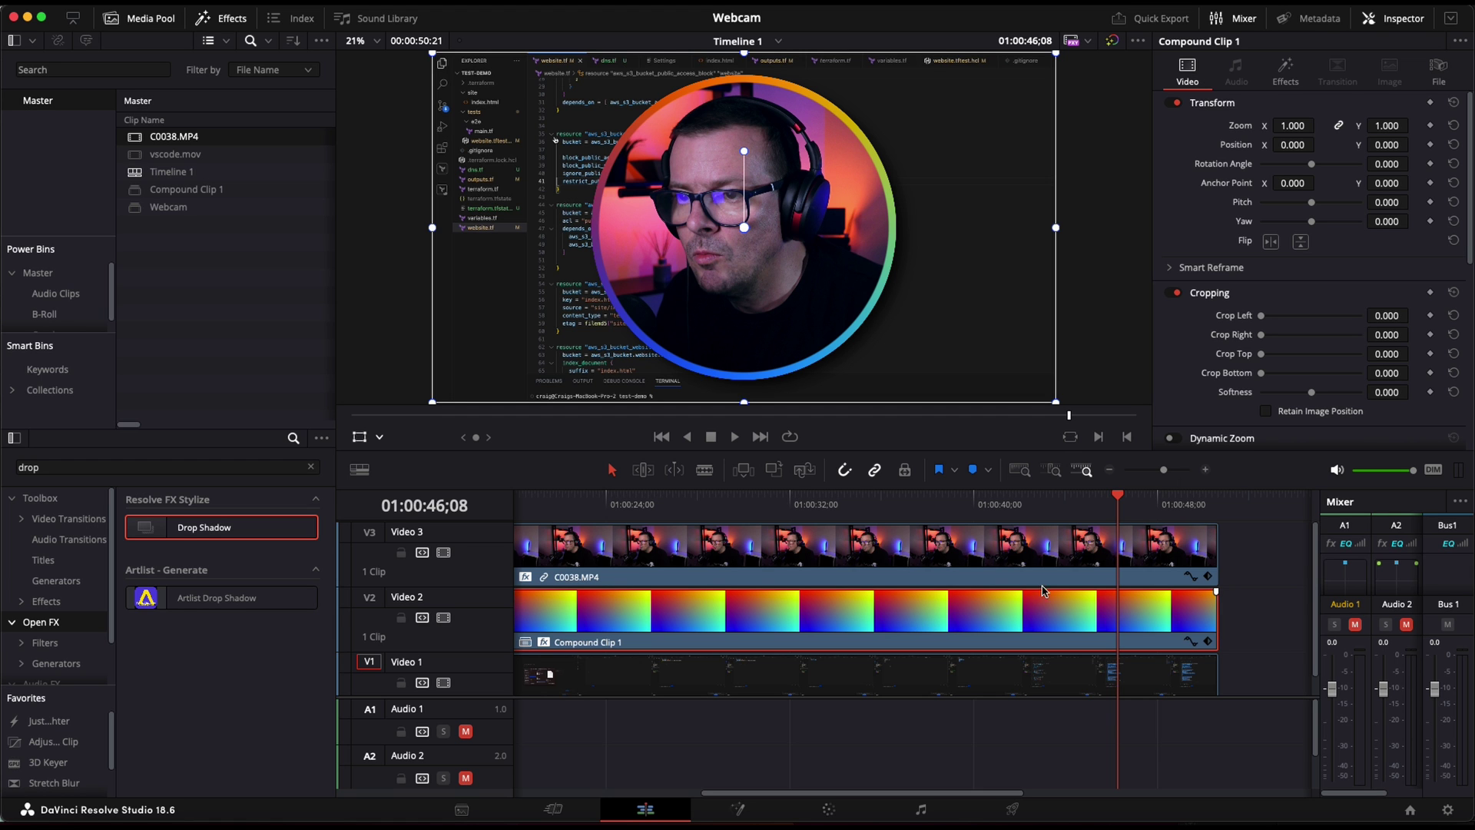
# Step: Soften the gradient ring's outer edge slightly with the Transform effect's Edge Softness under Image Adjustment
pyautogui.click(1286, 73)
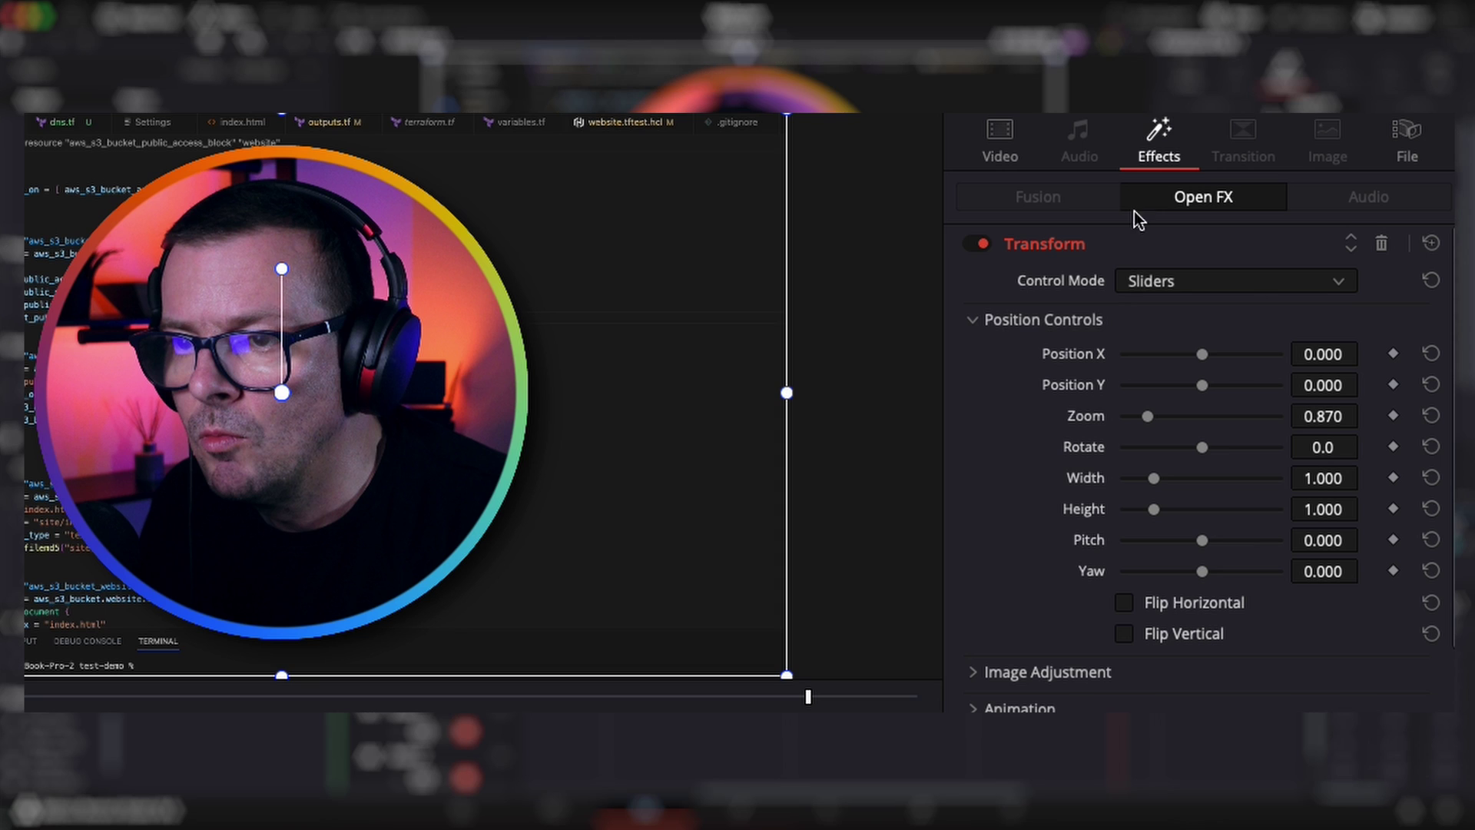
pyautogui.click(974, 673)
pyautogui.scroll(-3, 980, 673)
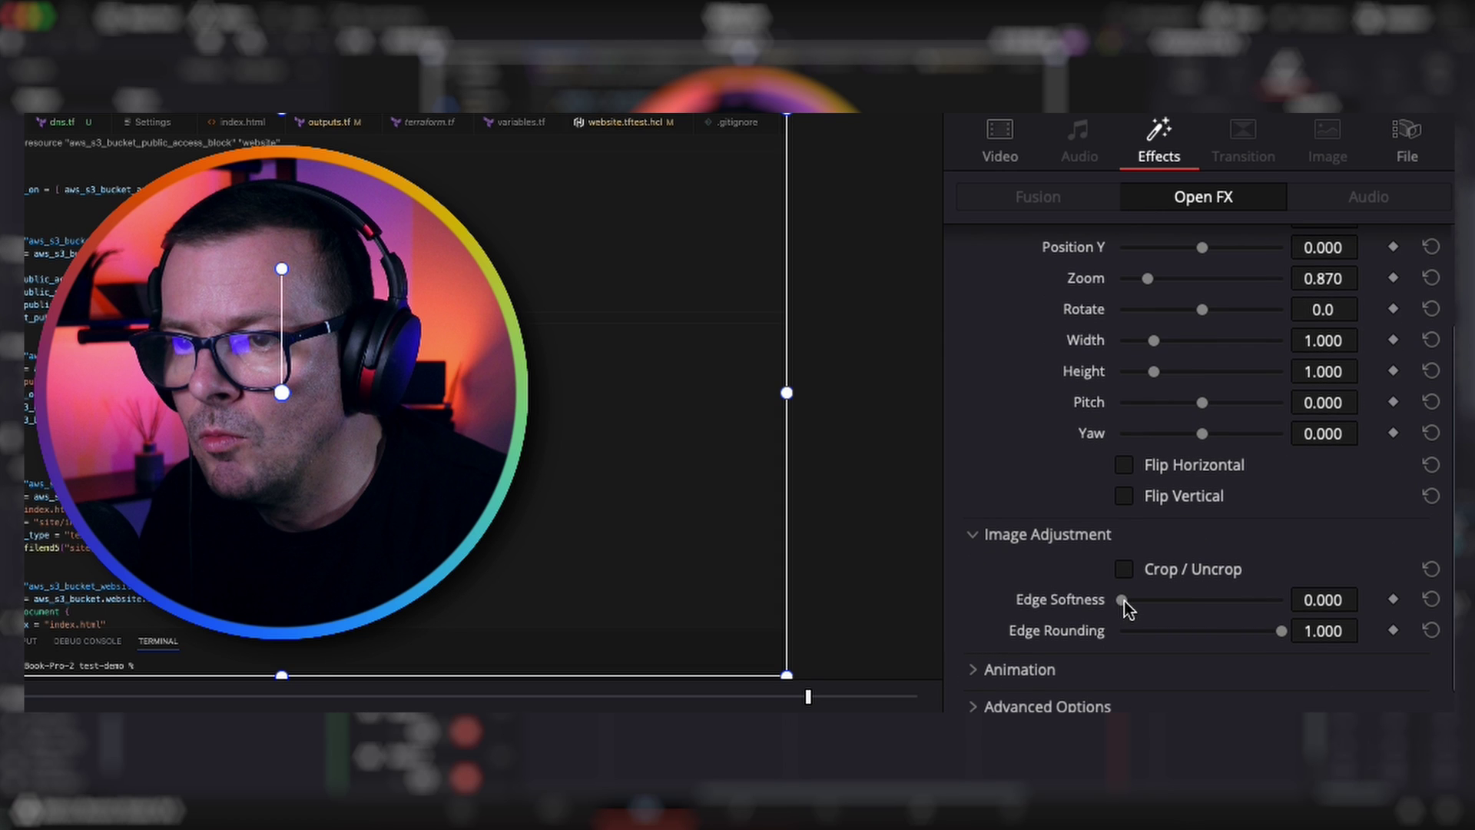
pyautogui.moveTo(1123, 600); pyautogui.dragTo(1133, 602)
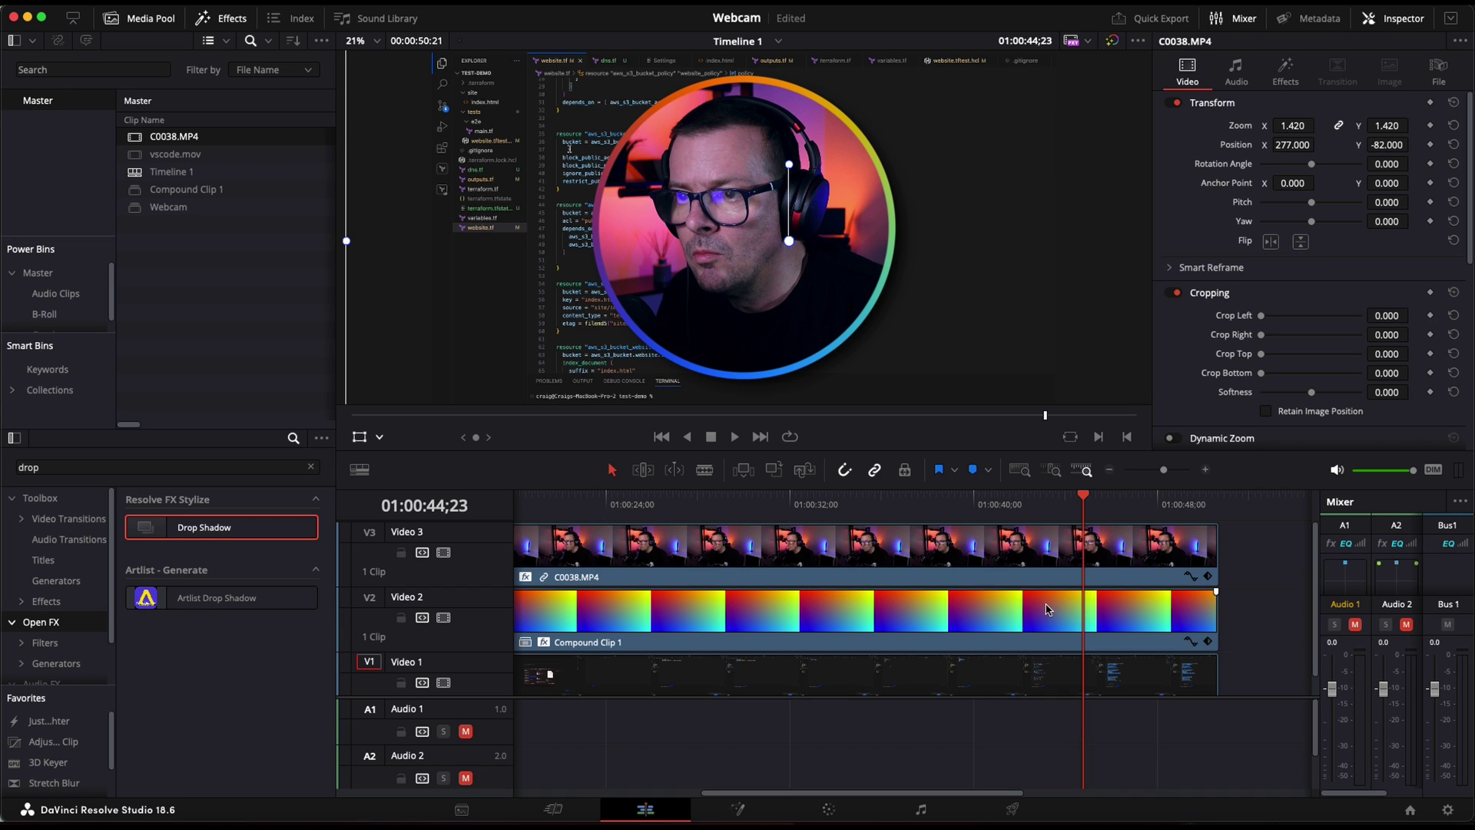
# Step: Combine the C0038.MP4 clip and Compound Clip 1 into a new compound clip named Webcam
pyautogui.click(893, 611)
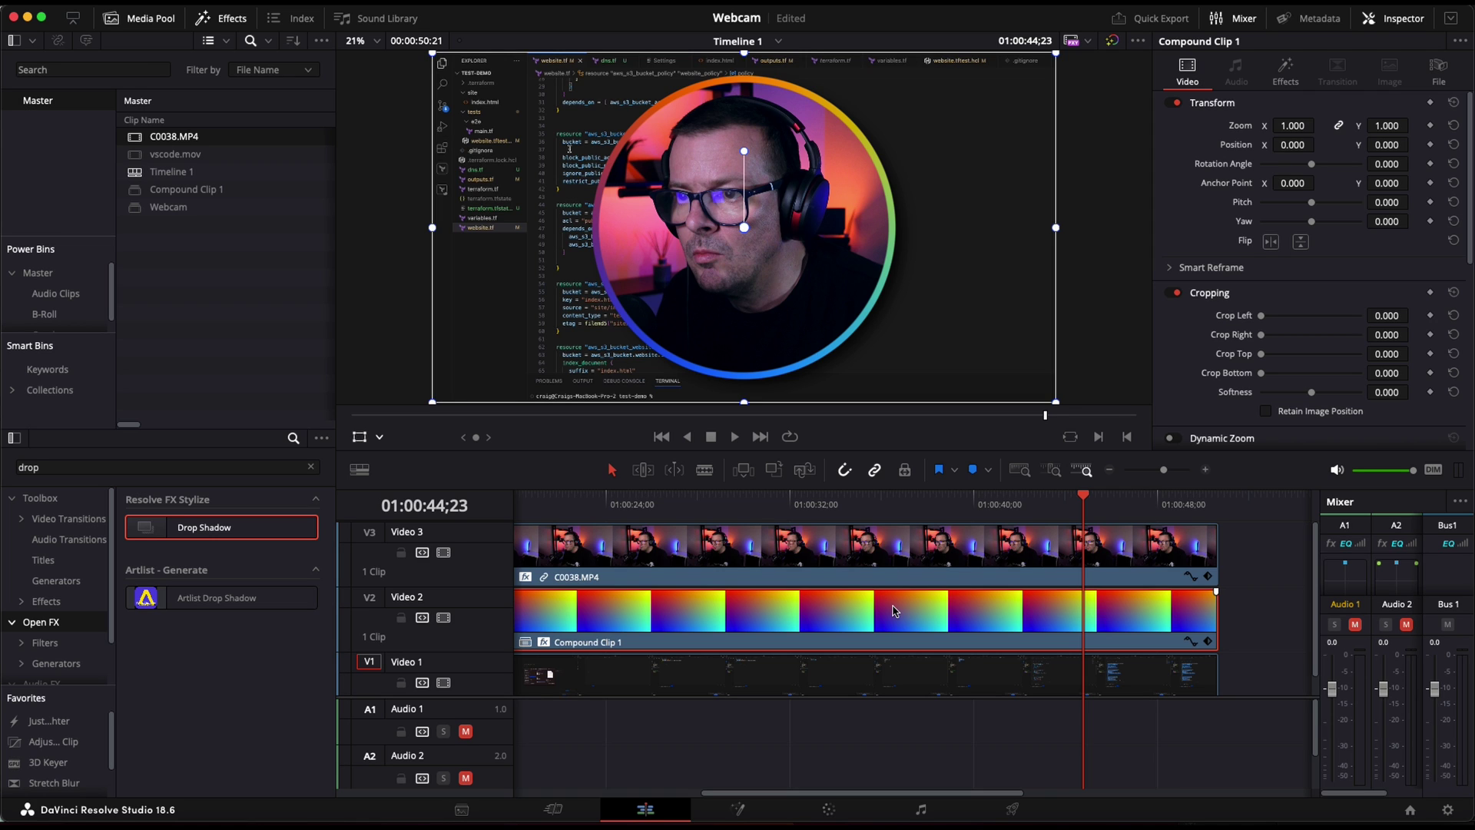
pyautogui.keyDown('super'); pyautogui.click(885, 553); pyautogui.keyUp('super')
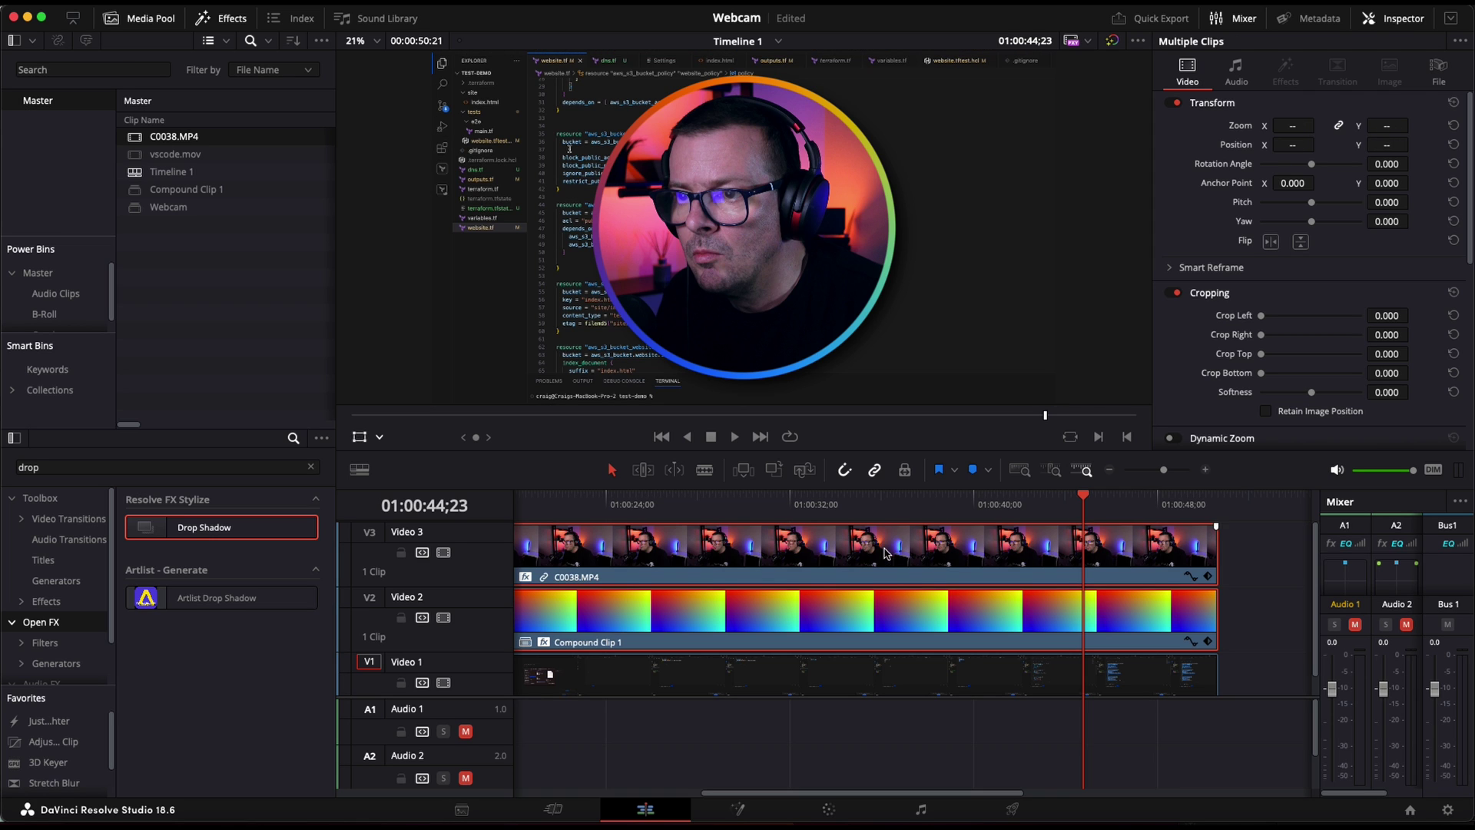
pyautogui.rightClick(901, 644)
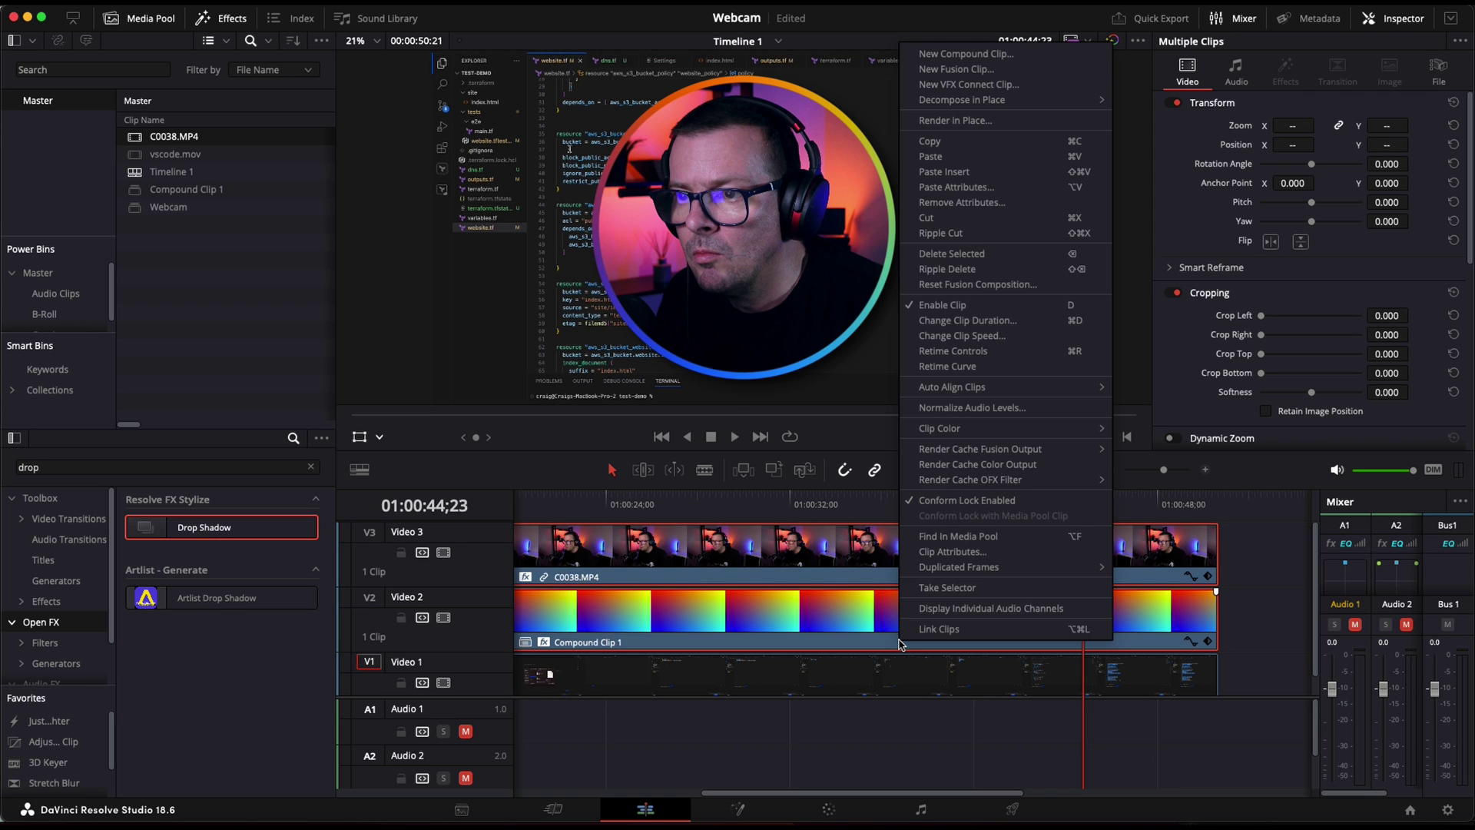
pyautogui.click(1031, 55)
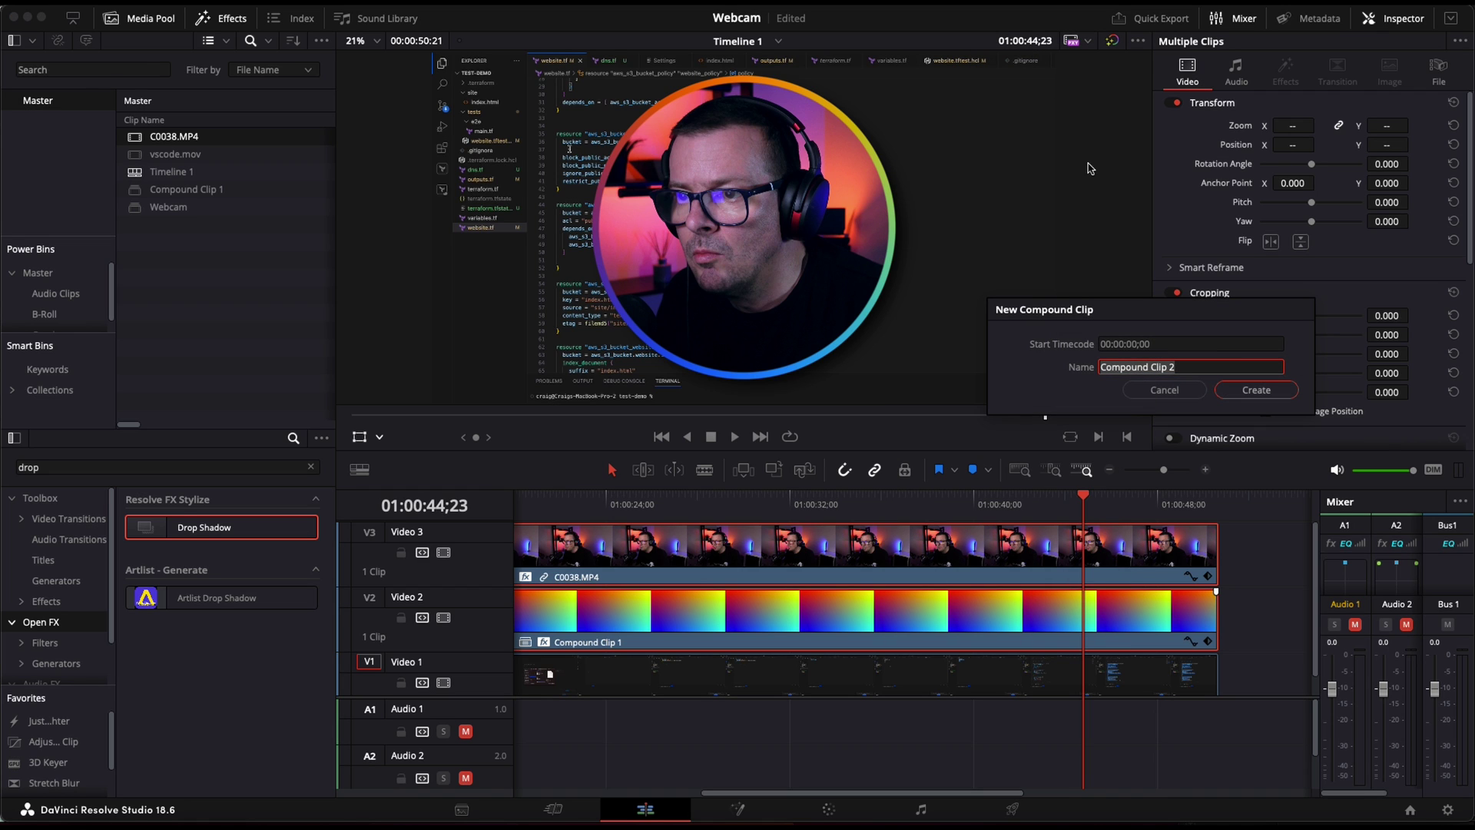
pyautogui.write('WEb')
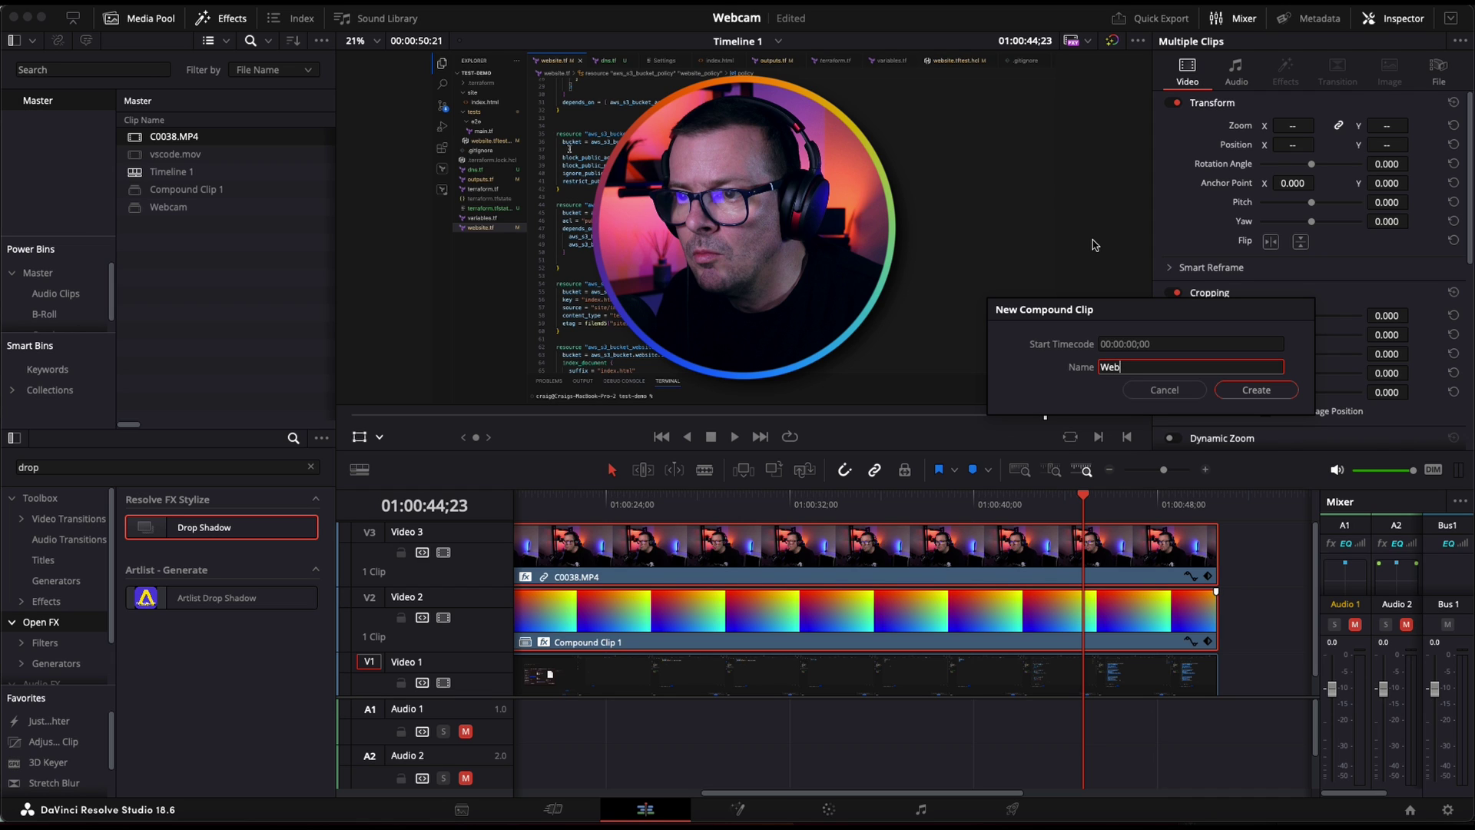
pyautogui.press('Return')
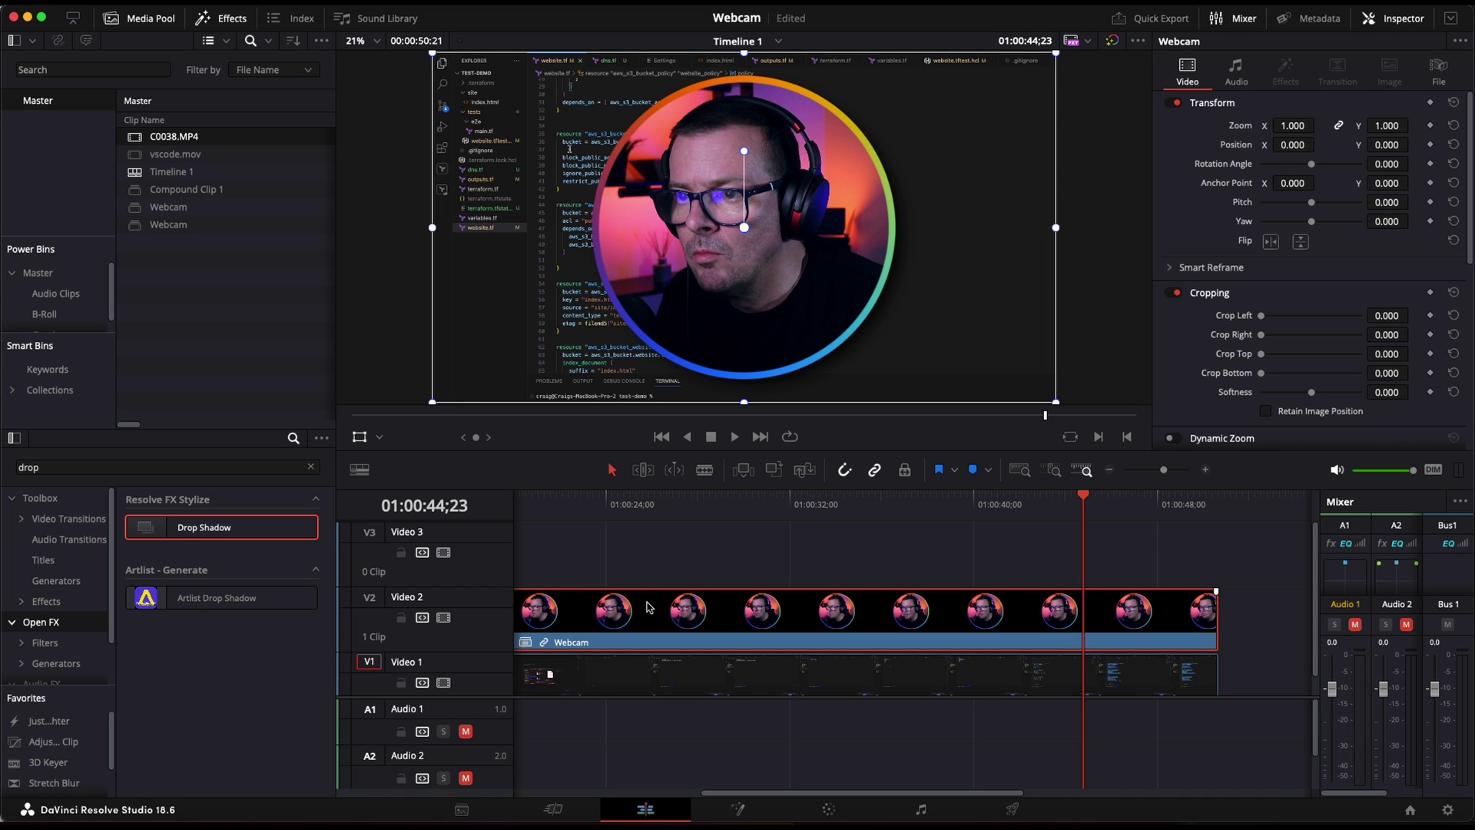
# Step: Scale the Webcam clip to Zoom 0.525 and place it in the frame's upper-right corner at Position X 1344.105, Y 448.035
pyautogui.click(379, 437)
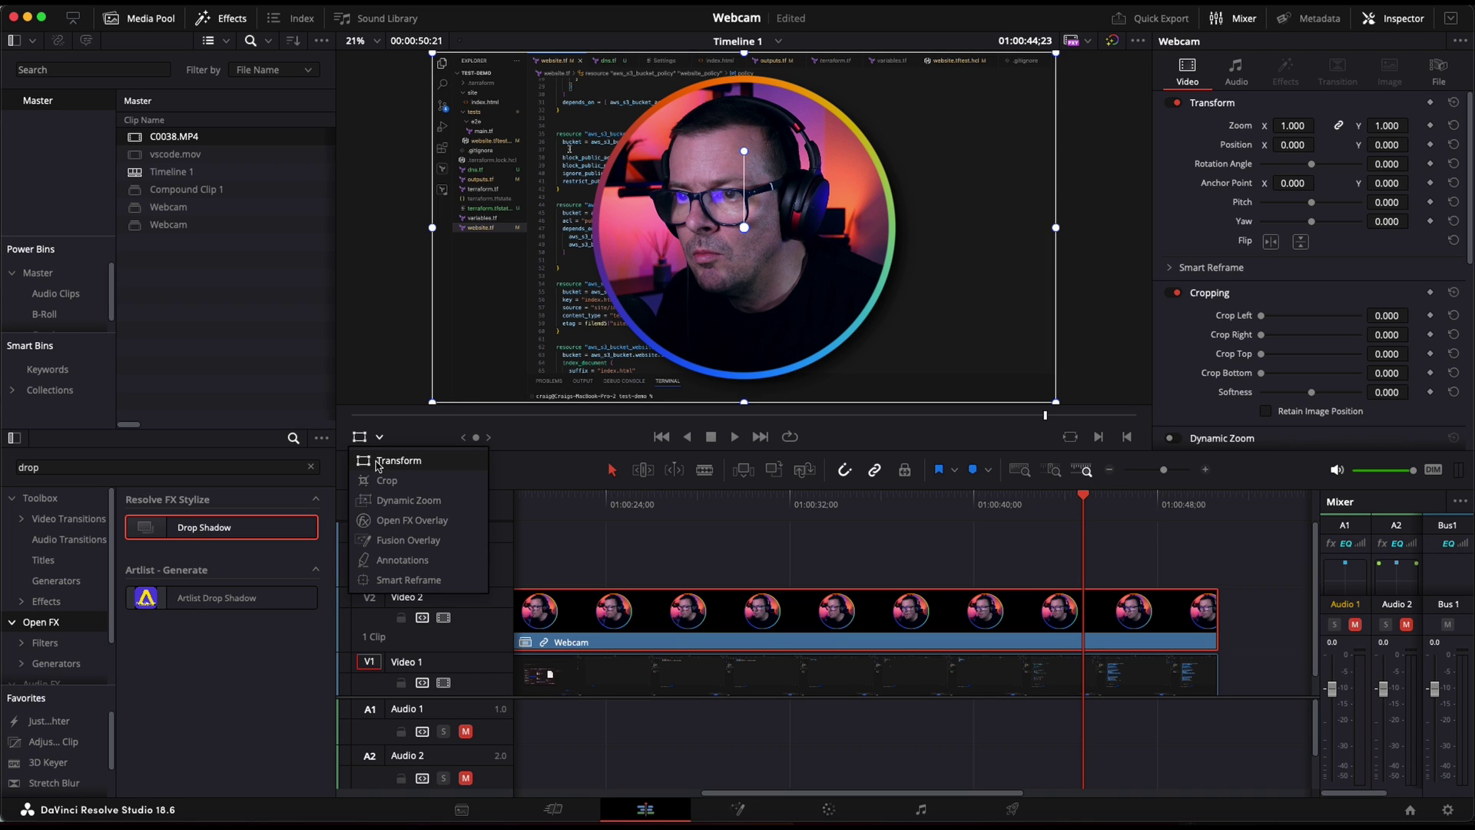
pyautogui.click(403, 461)
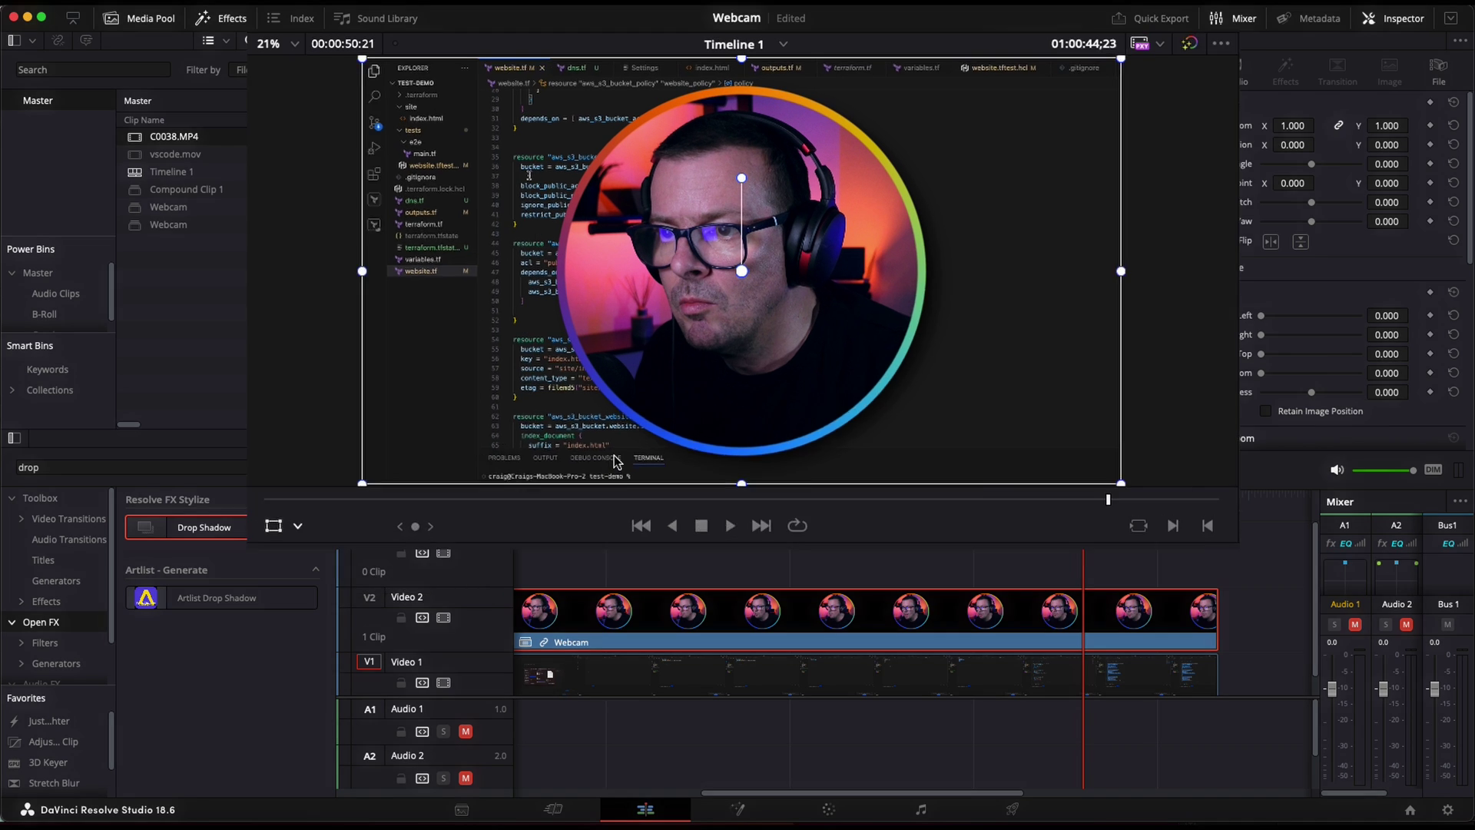
pyautogui.moveTo(188, 691); pyautogui.dragTo(530, 533)
pyautogui.moveTo(672, 515); pyautogui.dragTo(975, 380)
pyautogui.moveTo(1341, 424); pyautogui.dragTo(1434, 472)
pyautogui.moveTo(1152, 330); pyautogui.dragTo(1222, 361)
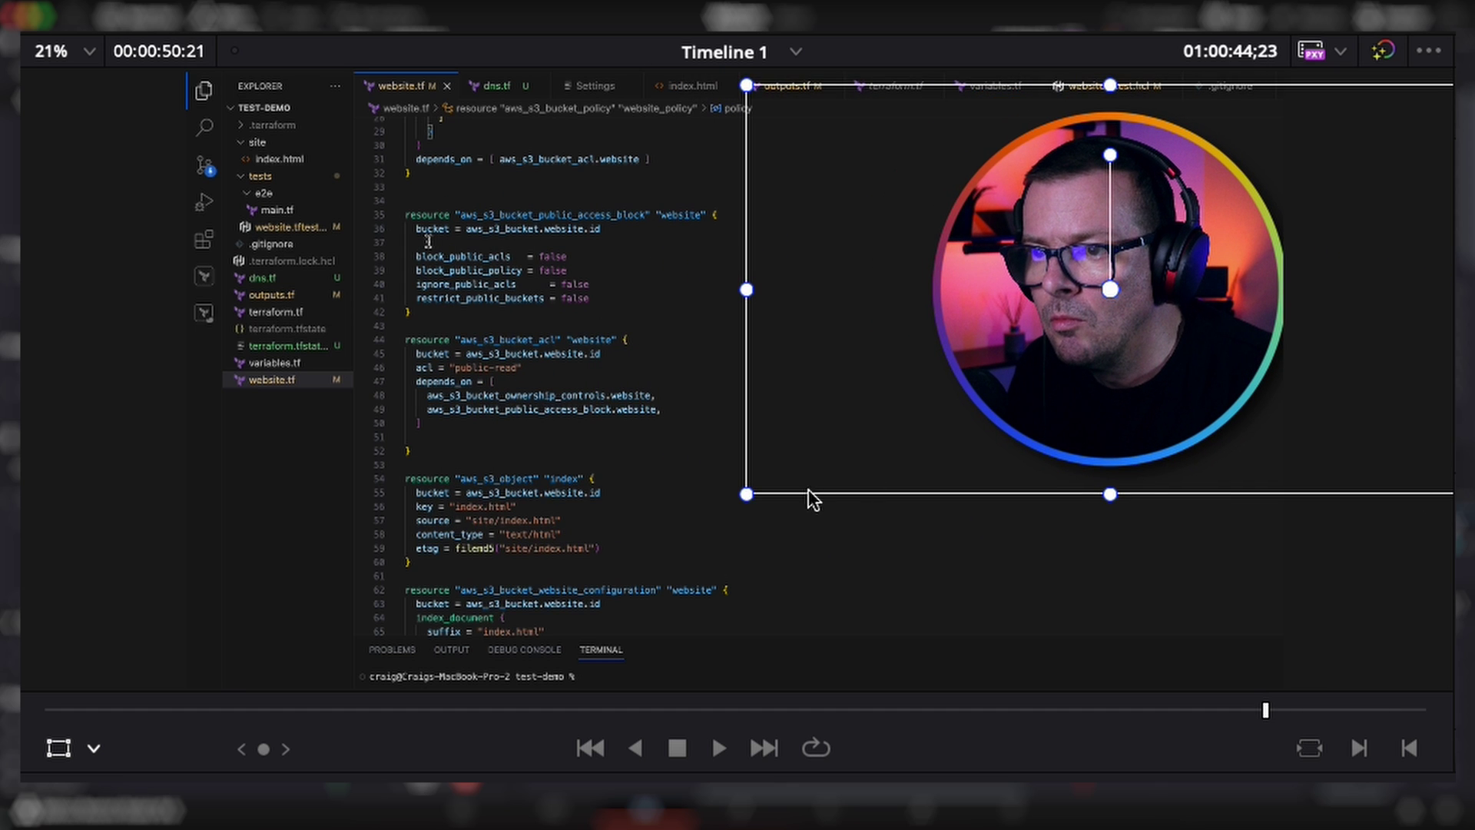
pyautogui.moveTo(746, 496); pyautogui.dragTo(822, 452)
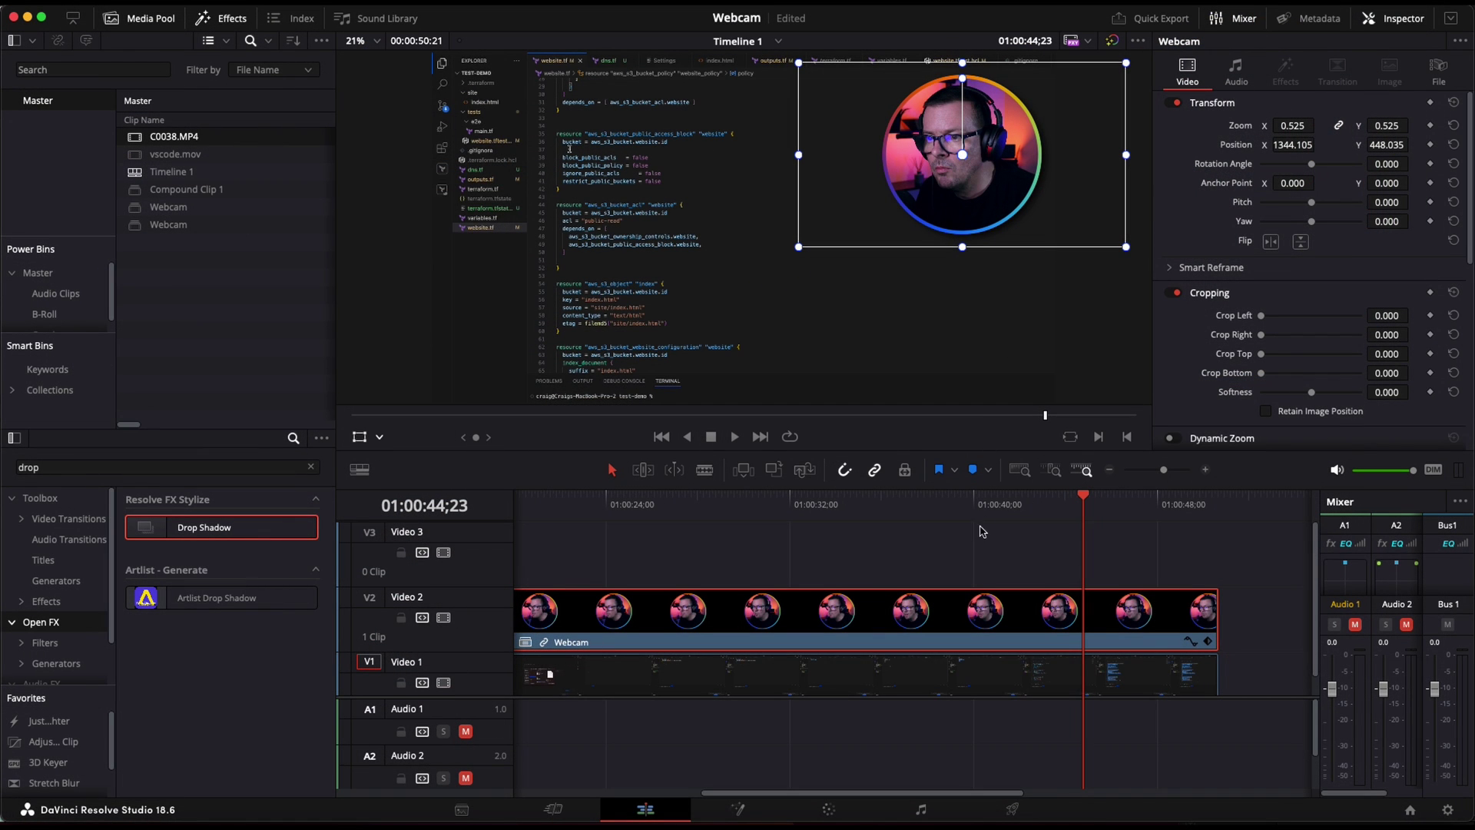
# Step: Play the timeline for a few seconds to check the webcam overlay over the screen recording
pyautogui.scroll(-1, 982, 532)
pyautogui.press('space')
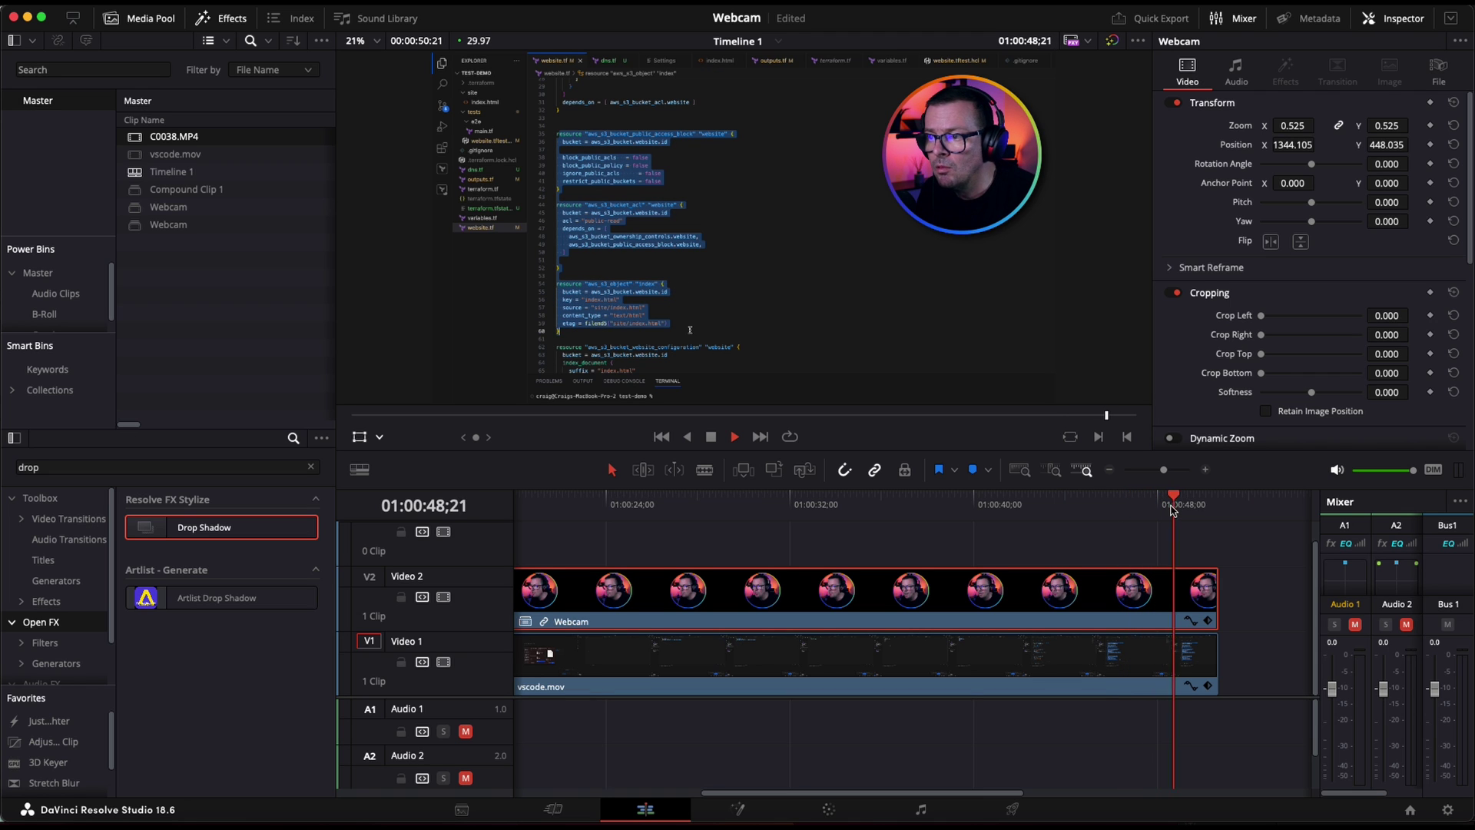
pyautogui.press('space')
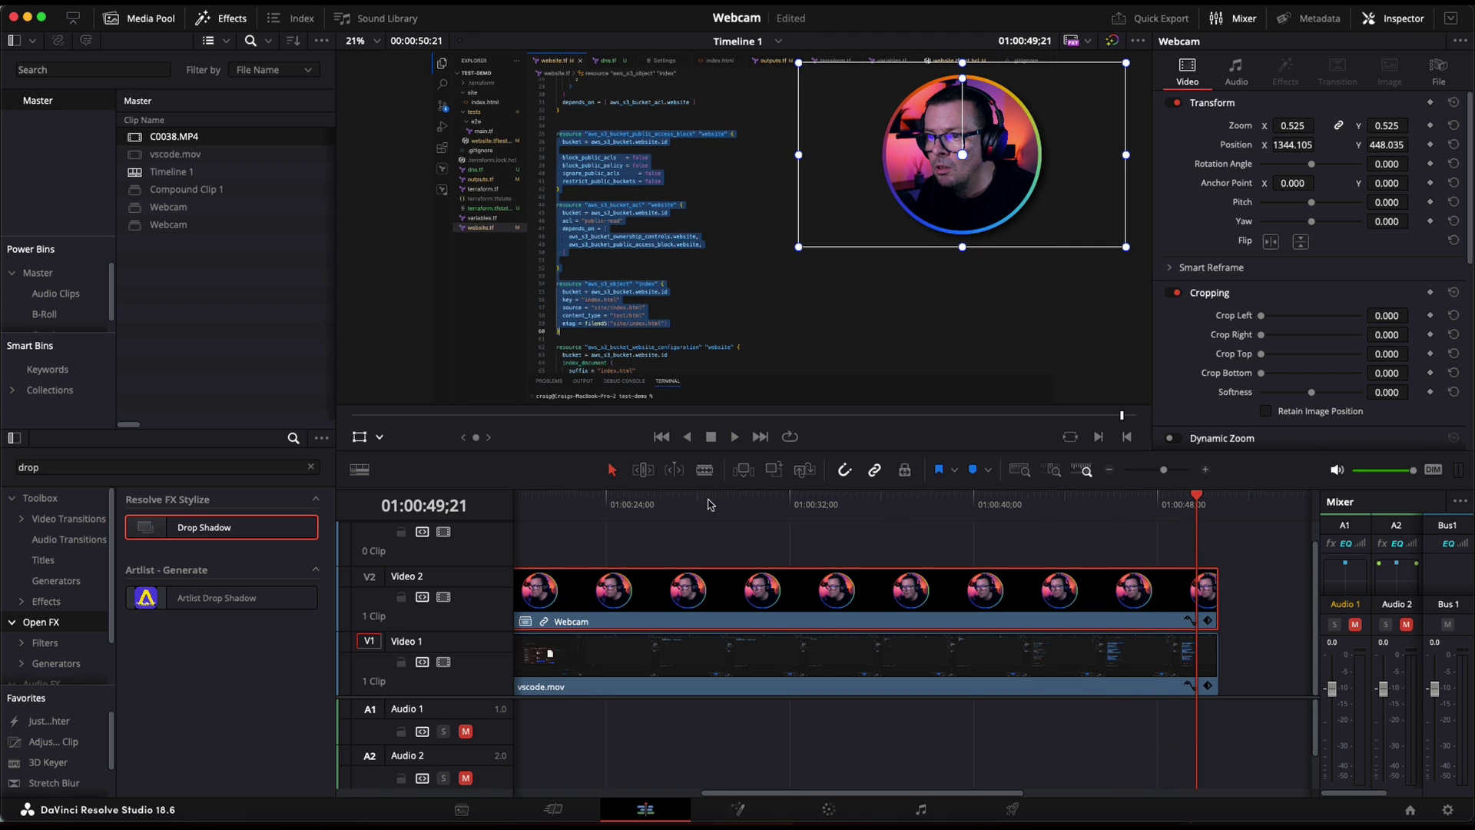